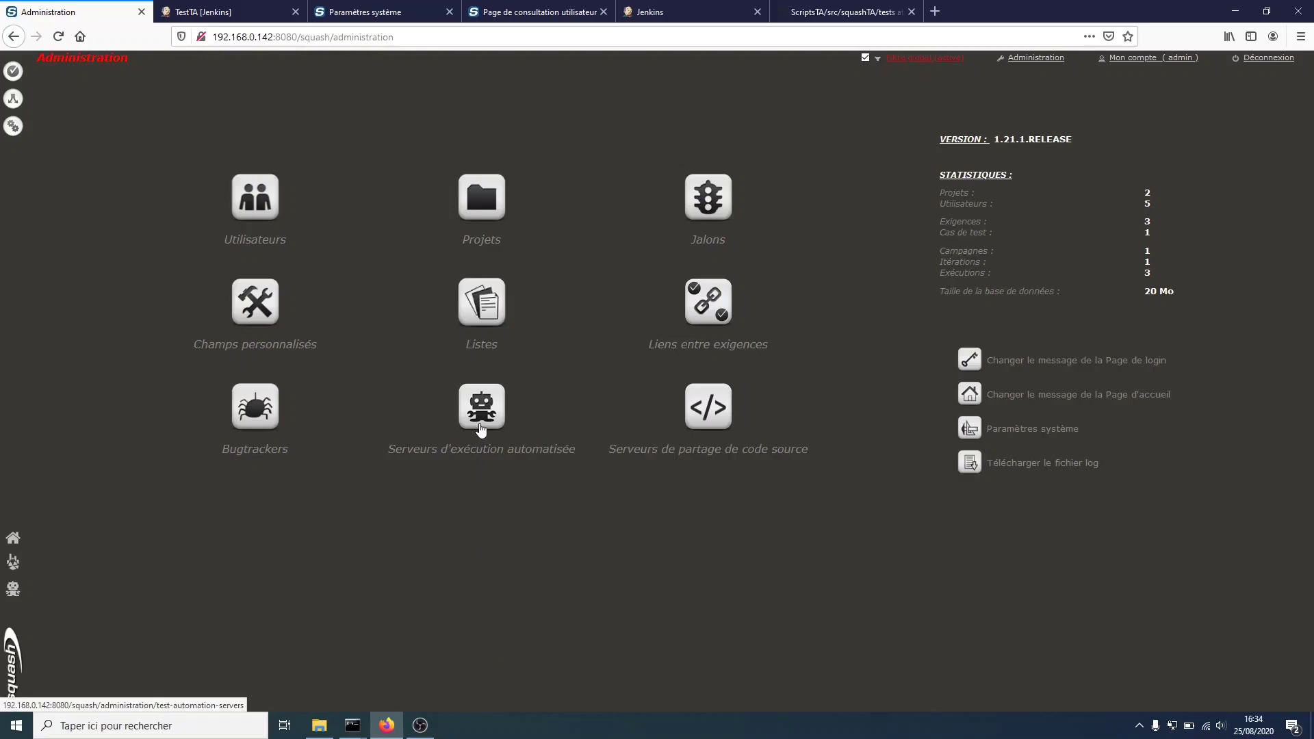
# - From Administration, go to the 'Serveurs d'exécution automatisée' management page
pyautogui.click(481, 429)
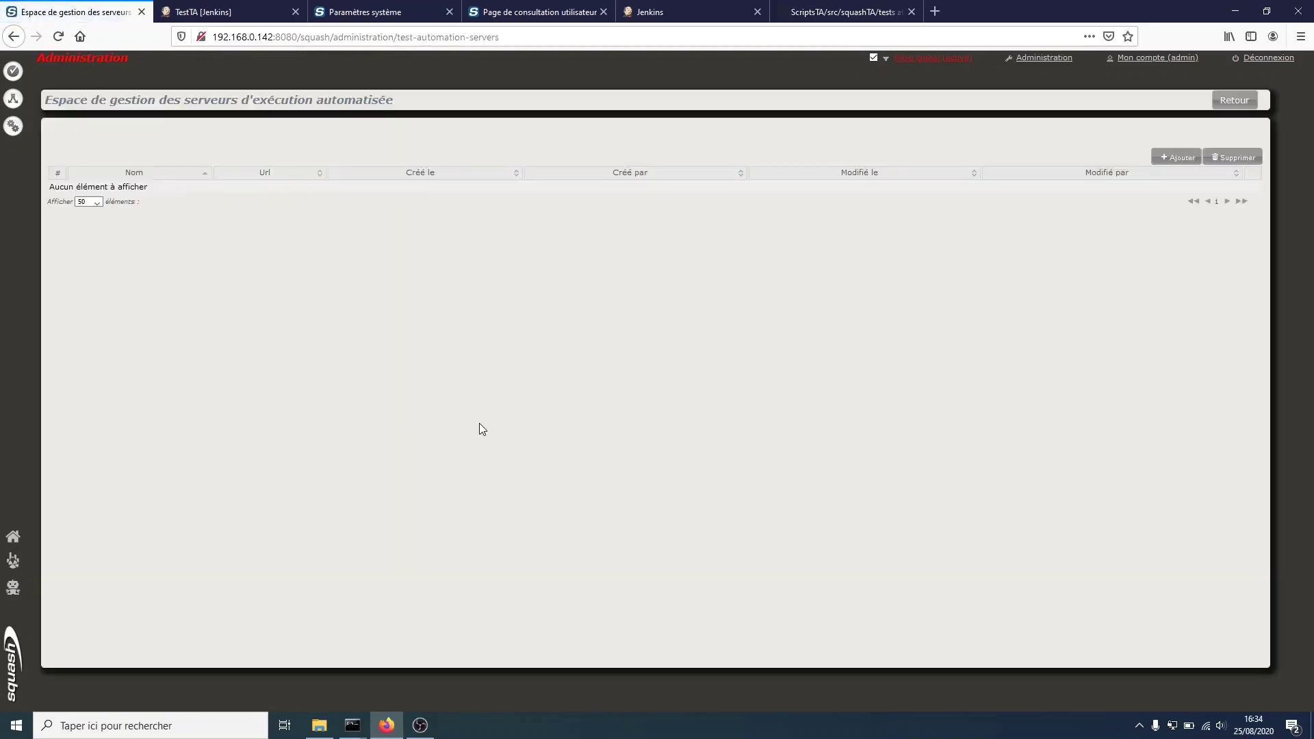
# - Add a new server named 'Serveur d'exécution' and copy the Jenkins address from the TestTA page
pyautogui.click(1164, 159)
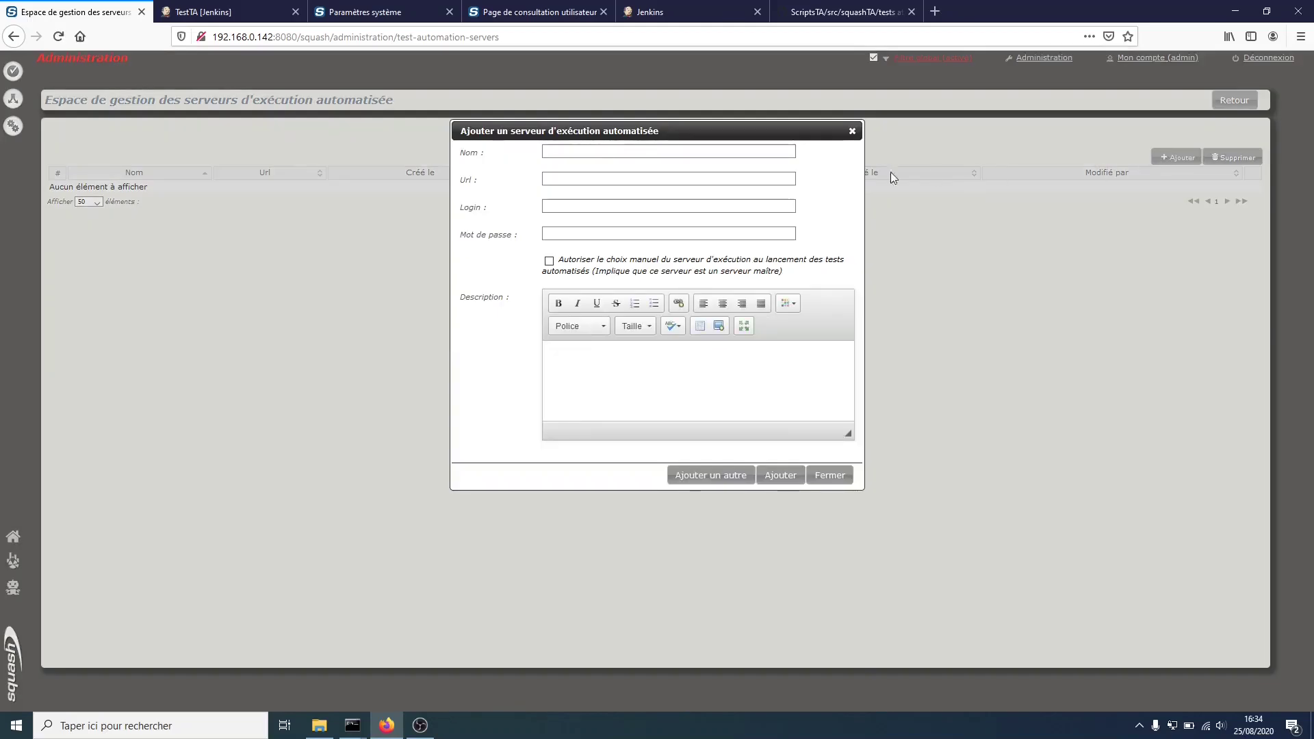
pyautogui.click(569, 152)
pyautogui.click(569, 152)
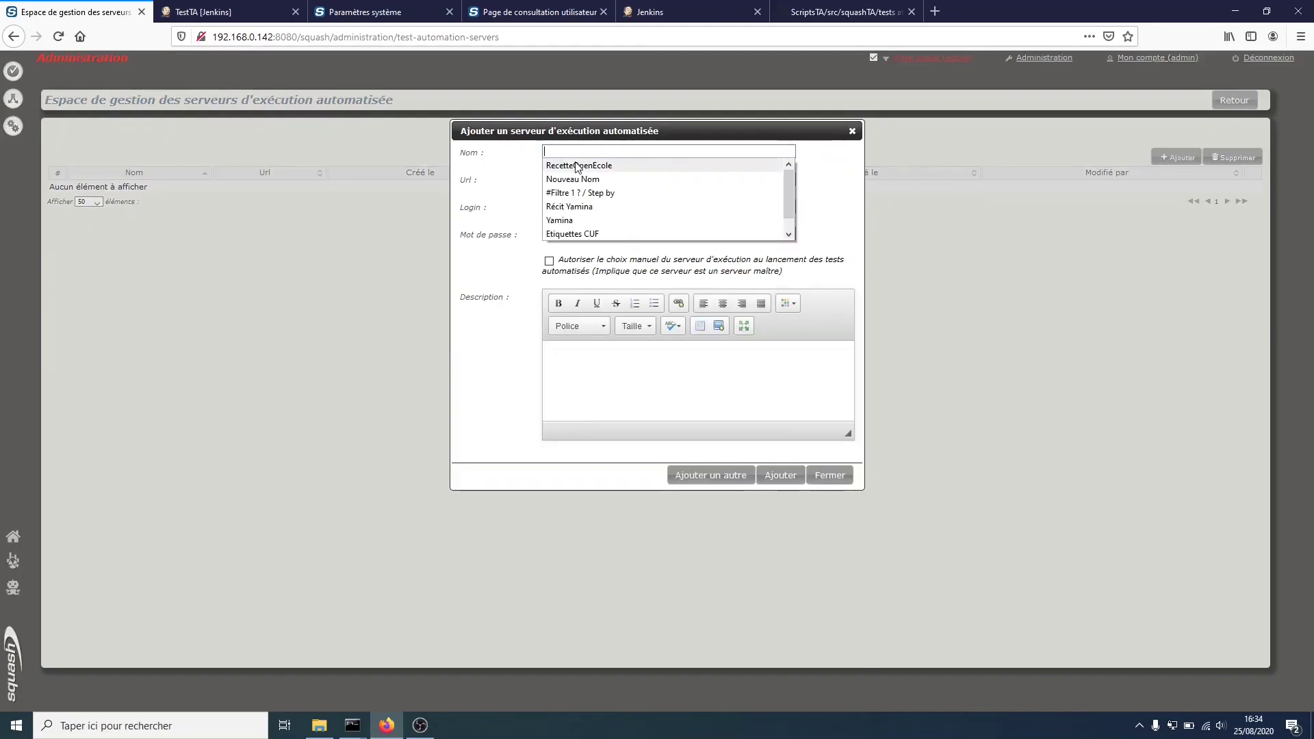
pyautogui.write('Se')
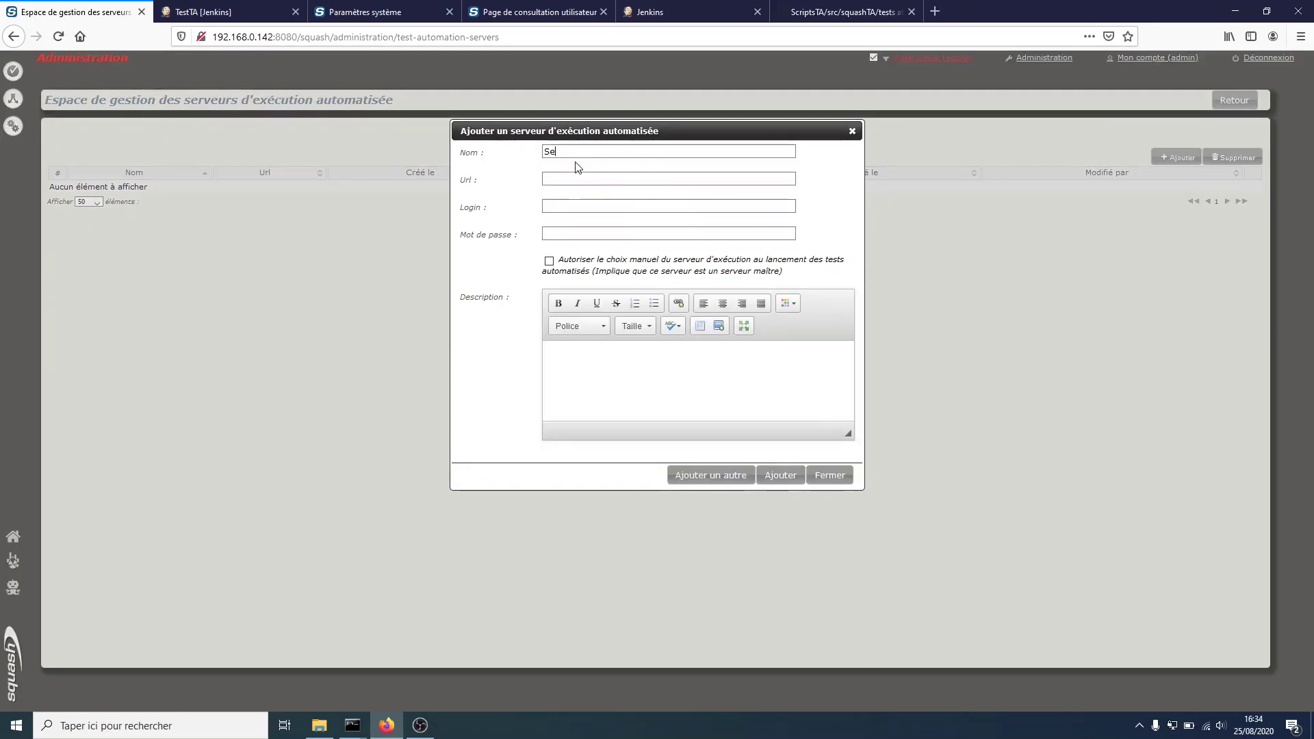
pyautogui.write("rveur d'exécution")
pyautogui.press('Tab')
pyautogui.click(265, 12)
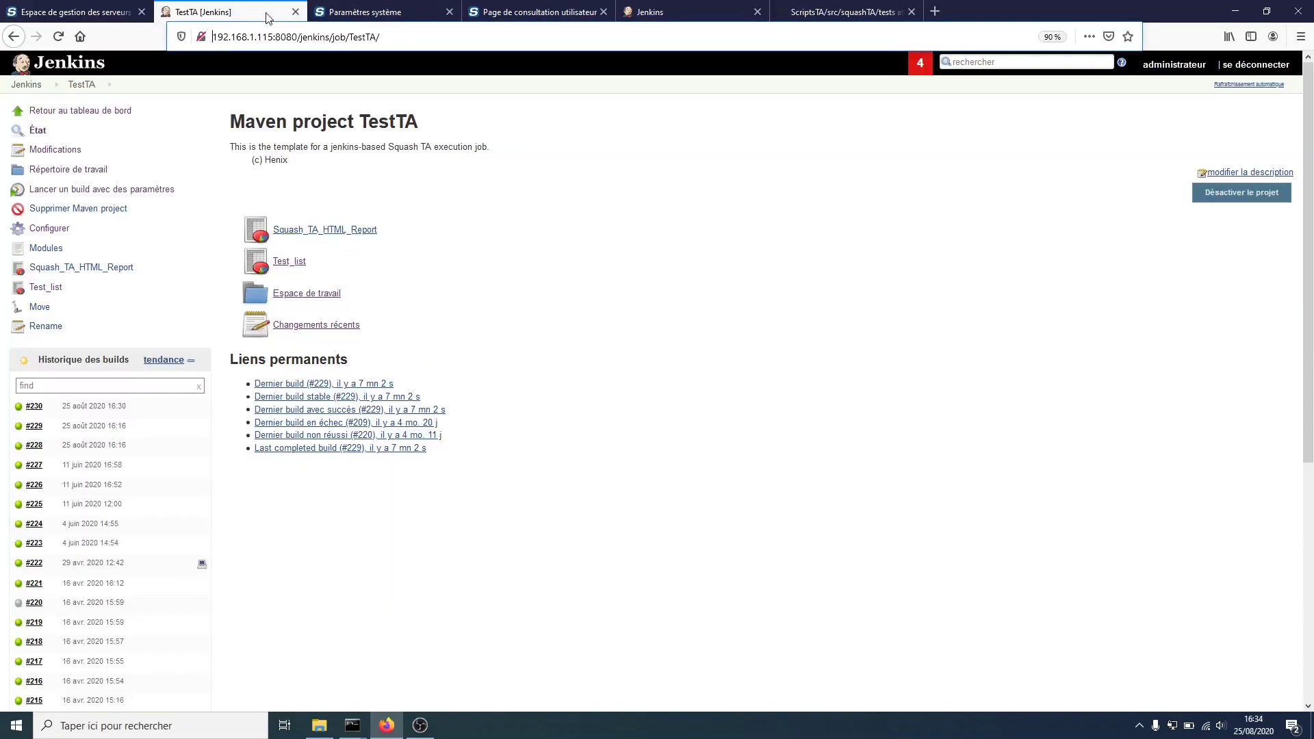
pyautogui.click(330, 34)
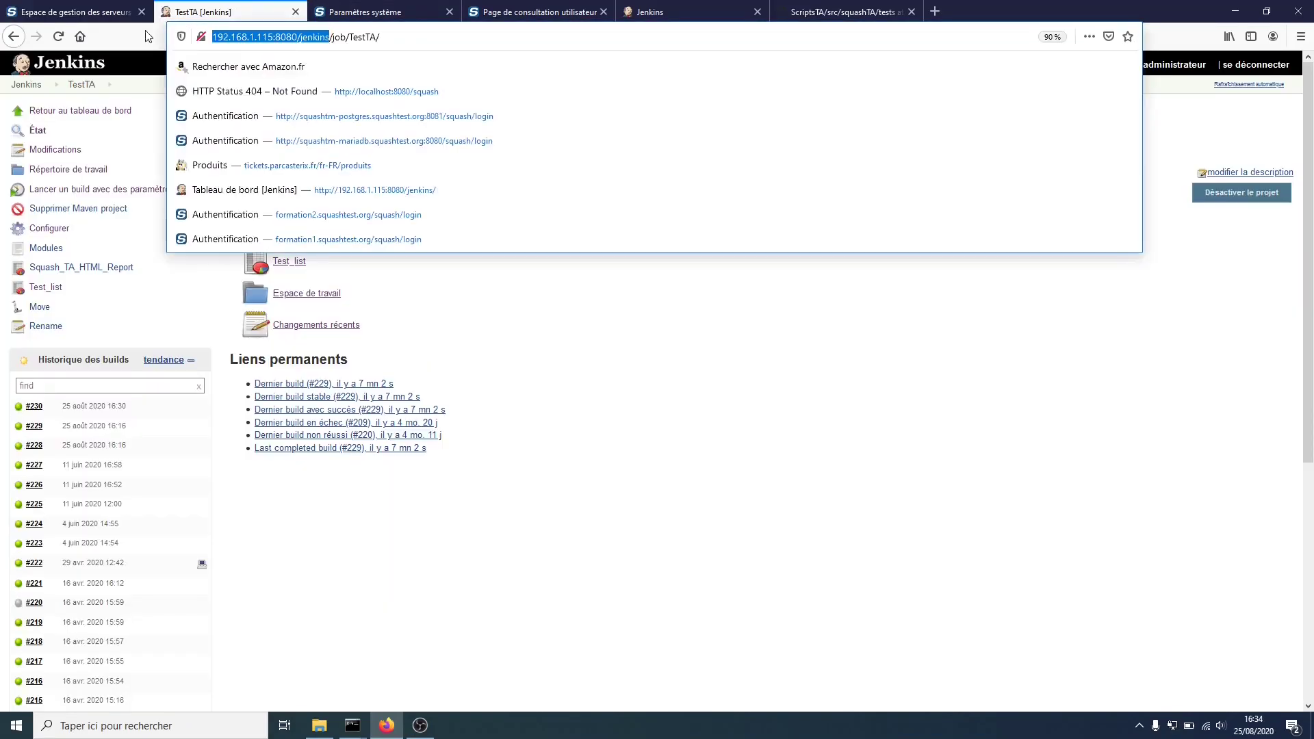
pyautogui.click(103, 13)
# - Paste the Jenkins URL, enter the Jenkins login and password, and save the server
pyautogui.write('http://192.168.1.115:8080/jenkins')
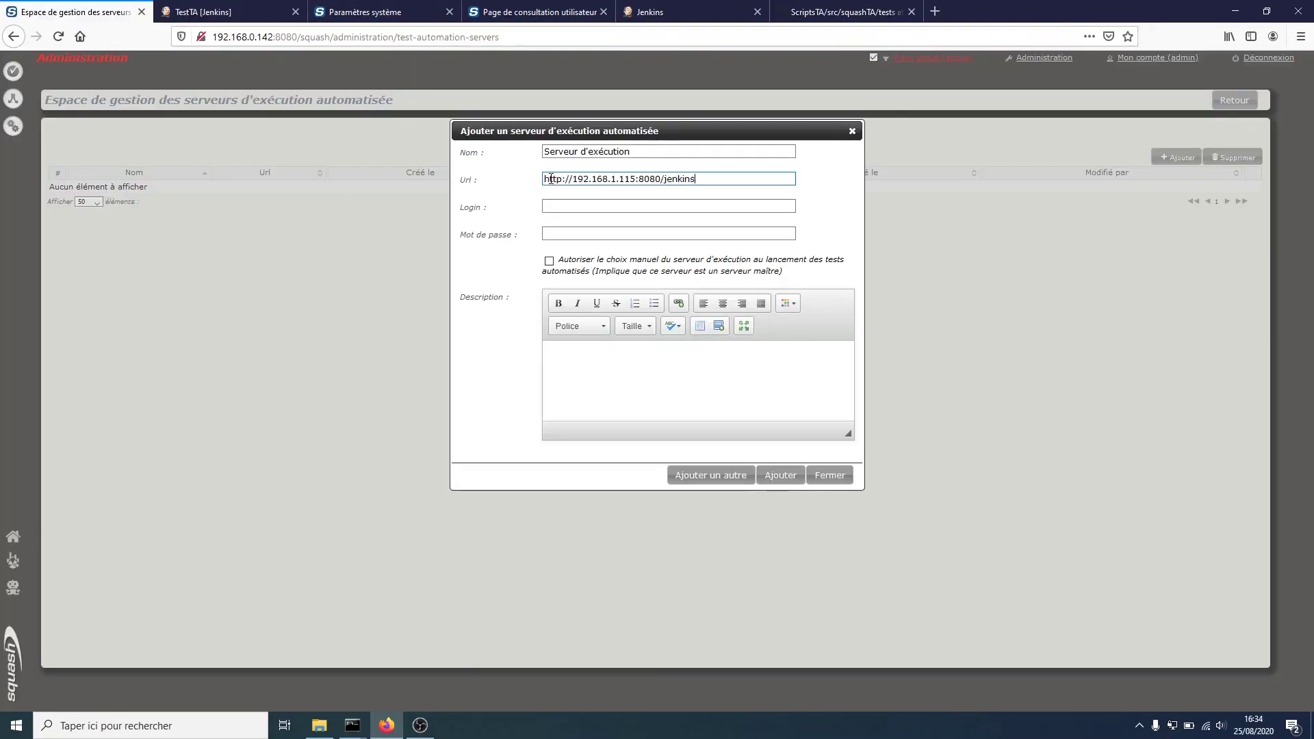
pyautogui.click(635, 202)
pyautogui.write('admin')
pyautogui.press('Tab')
pyautogui.write('adm')
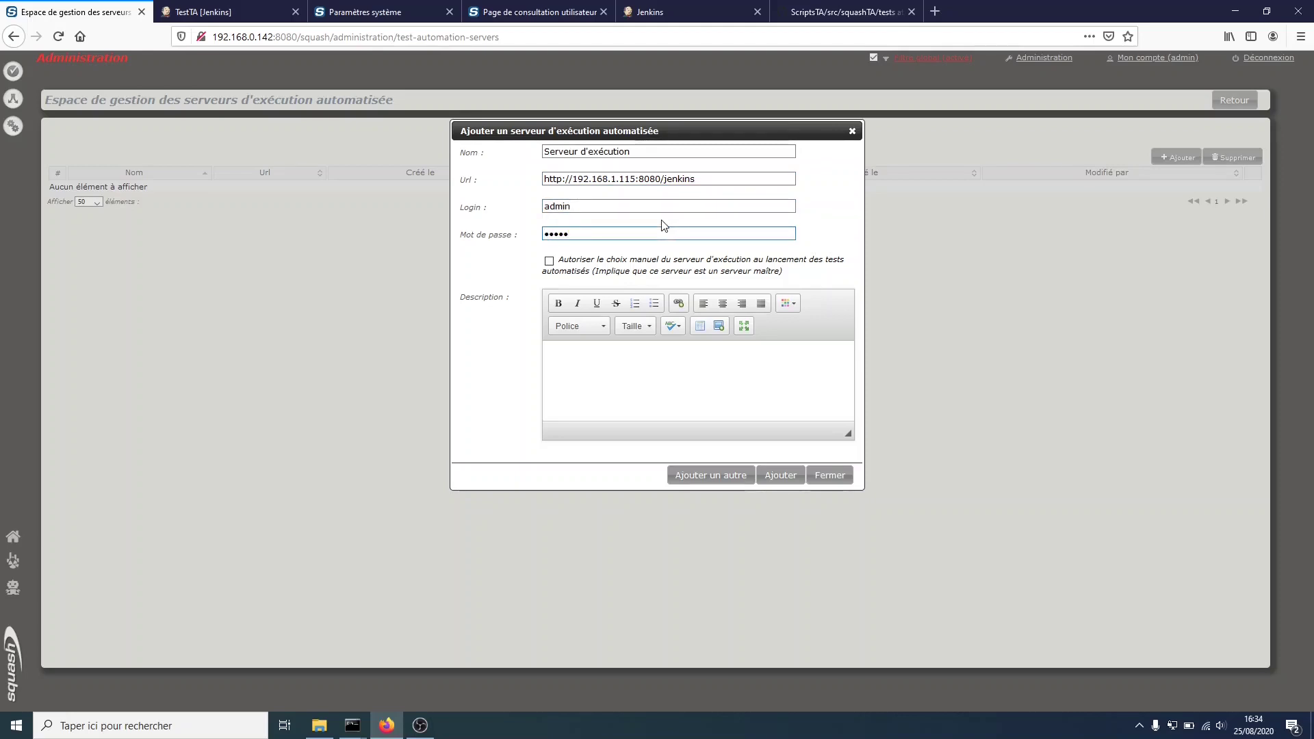
pyautogui.write('in')
pyautogui.click(780, 479)
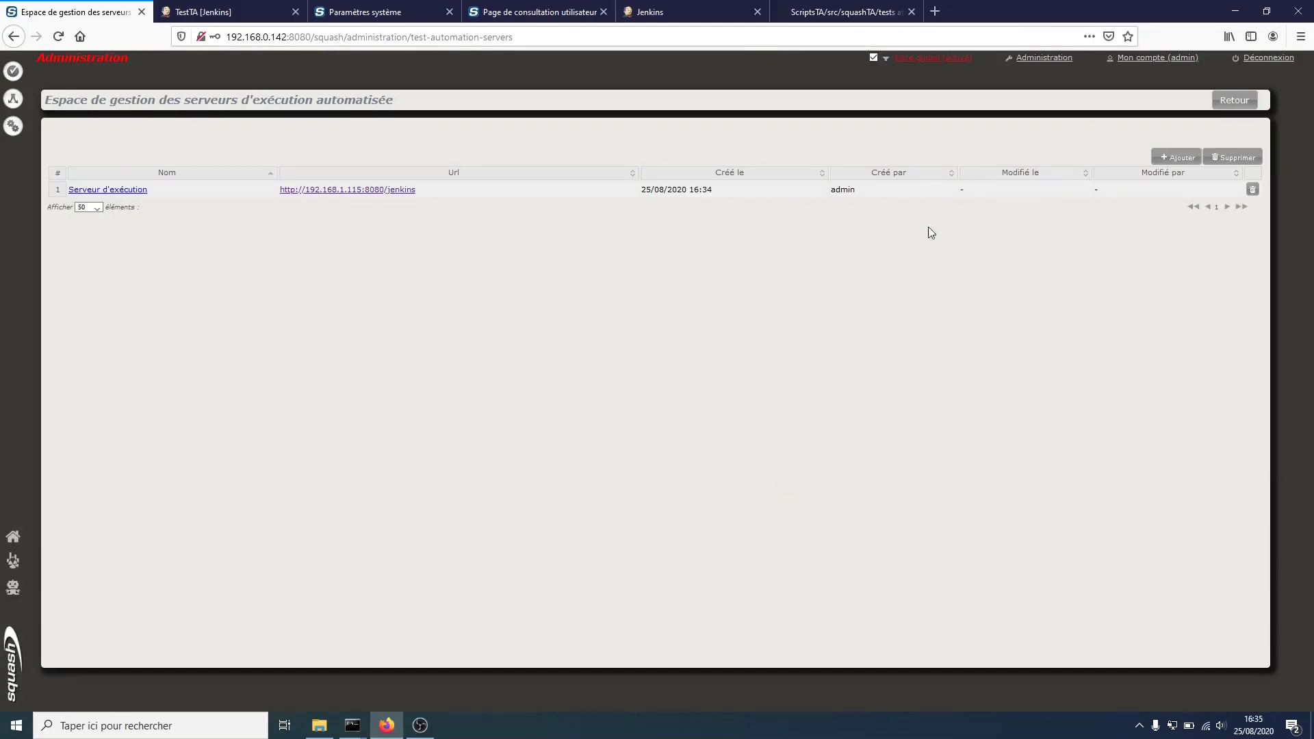
pyautogui.click(1235, 100)
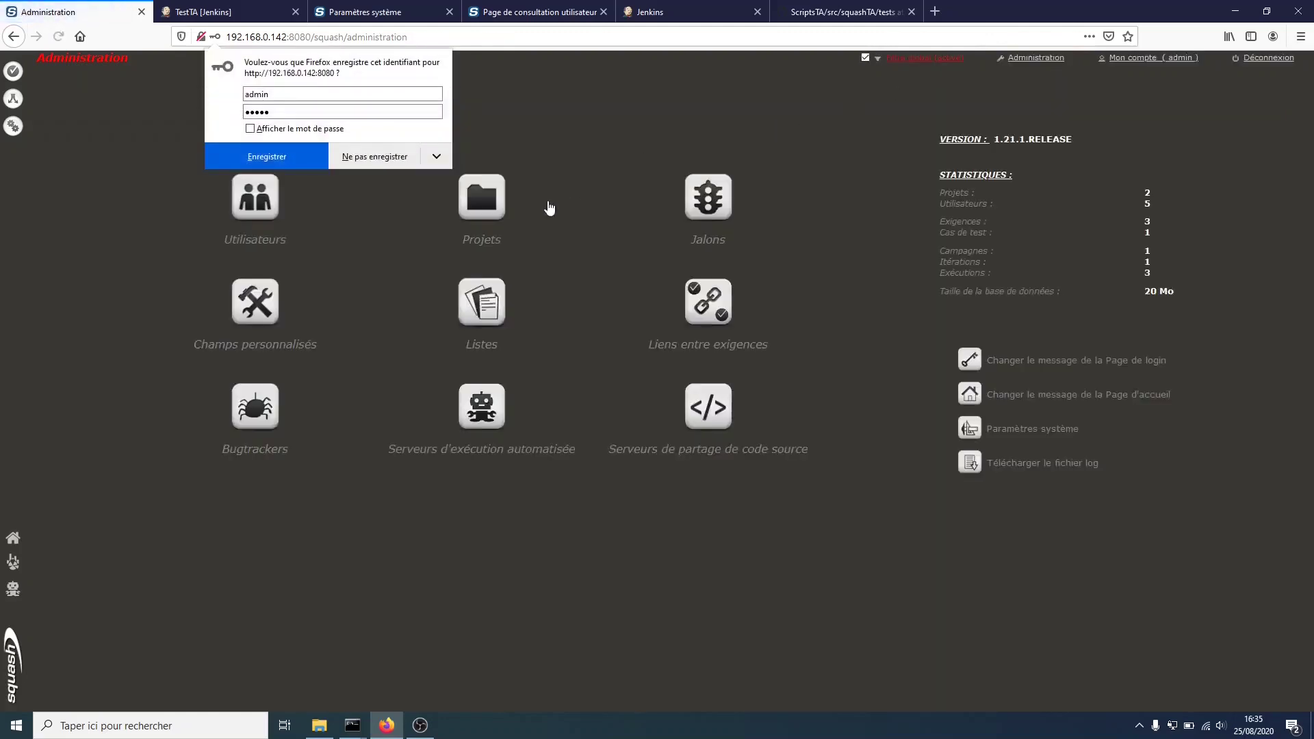
# - In project Formation's Automatisation settings, choose 'Serveur d'exécution' as the execution server
pyautogui.click(414, 157)
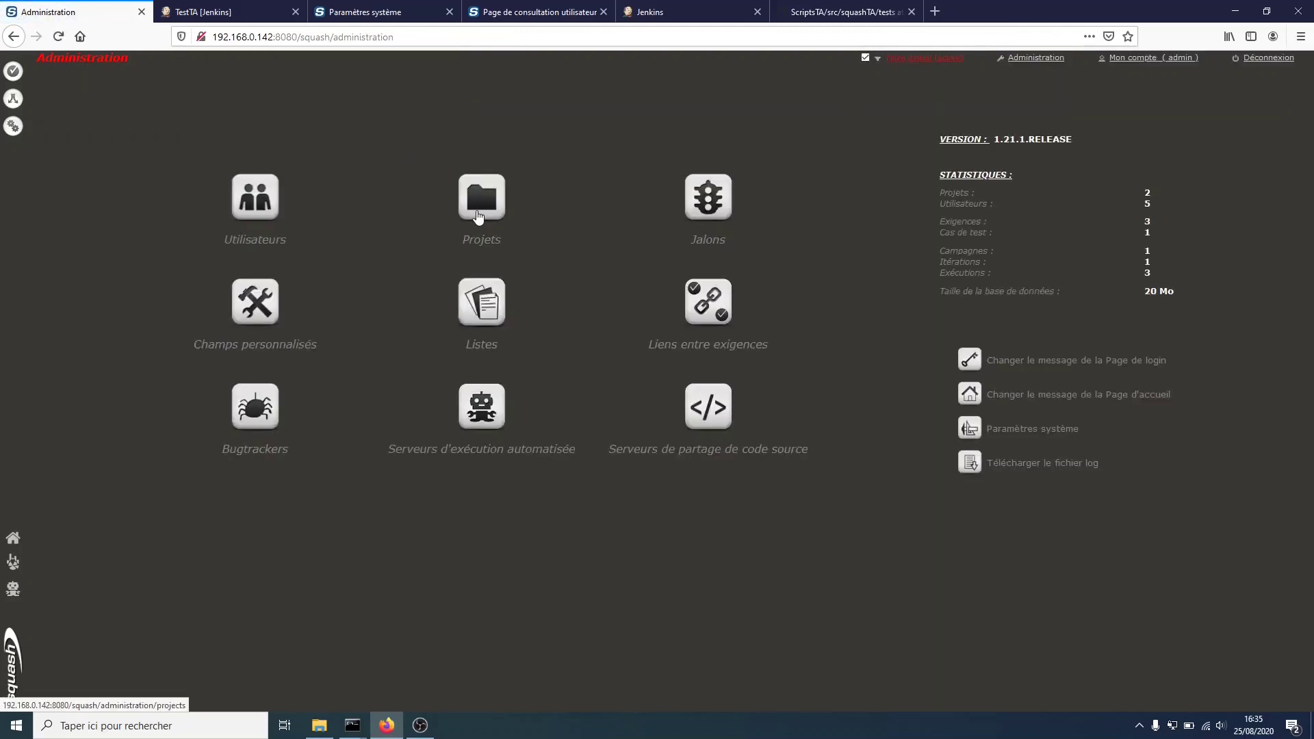
pyautogui.click(478, 216)
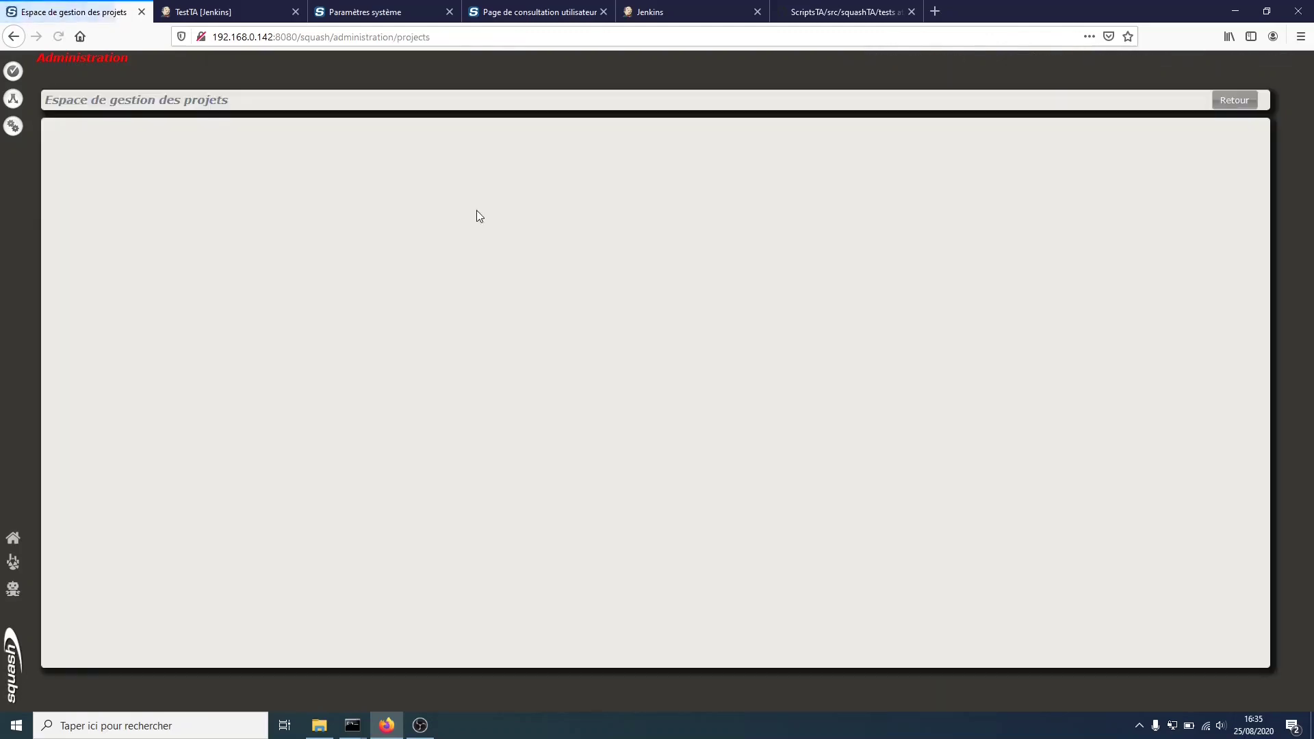
pyautogui.click(99, 213)
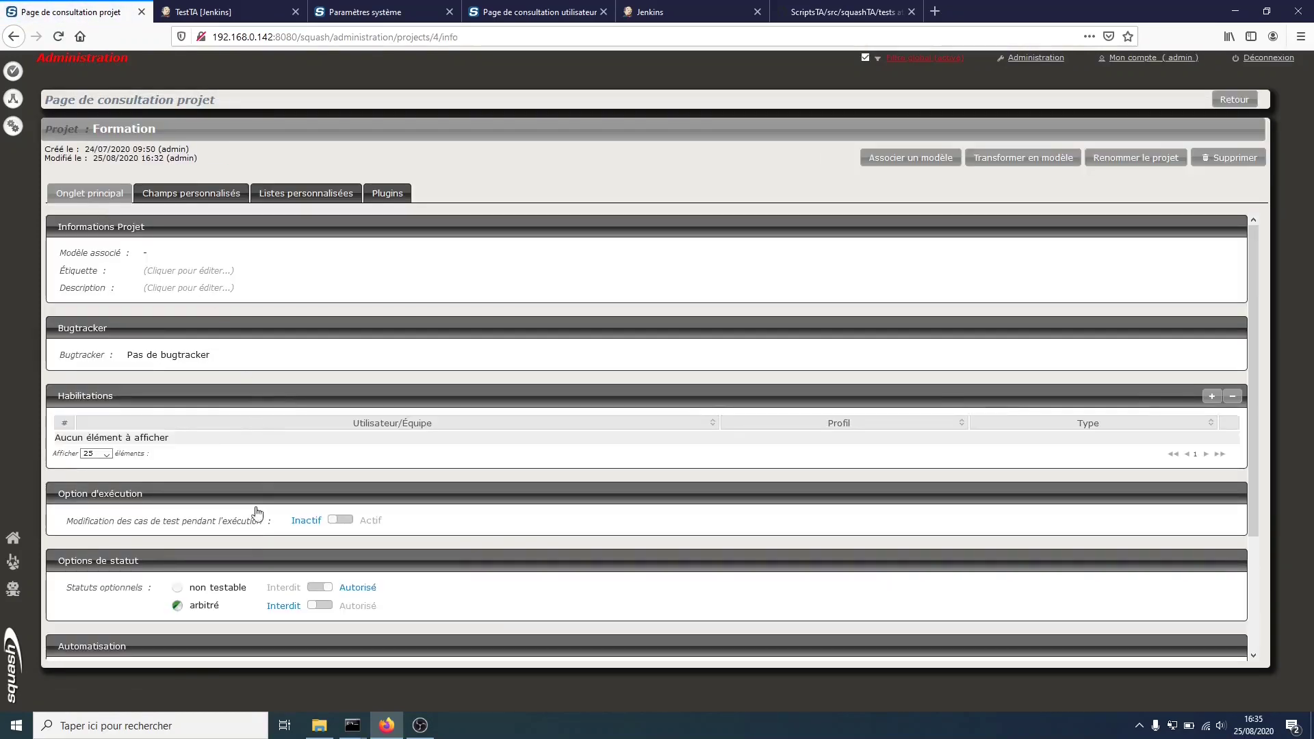
pyautogui.scroll(-3, 252, 550)
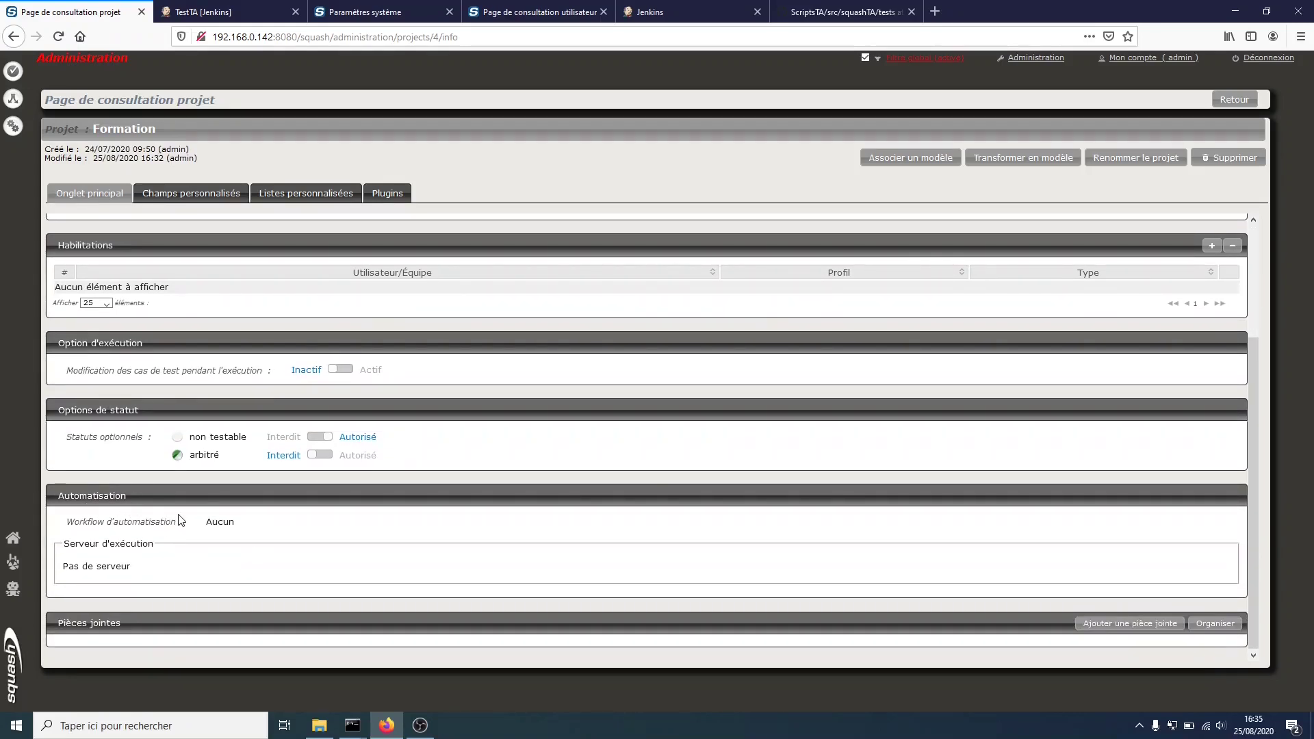
pyautogui.click(124, 566)
pyautogui.click(124, 568)
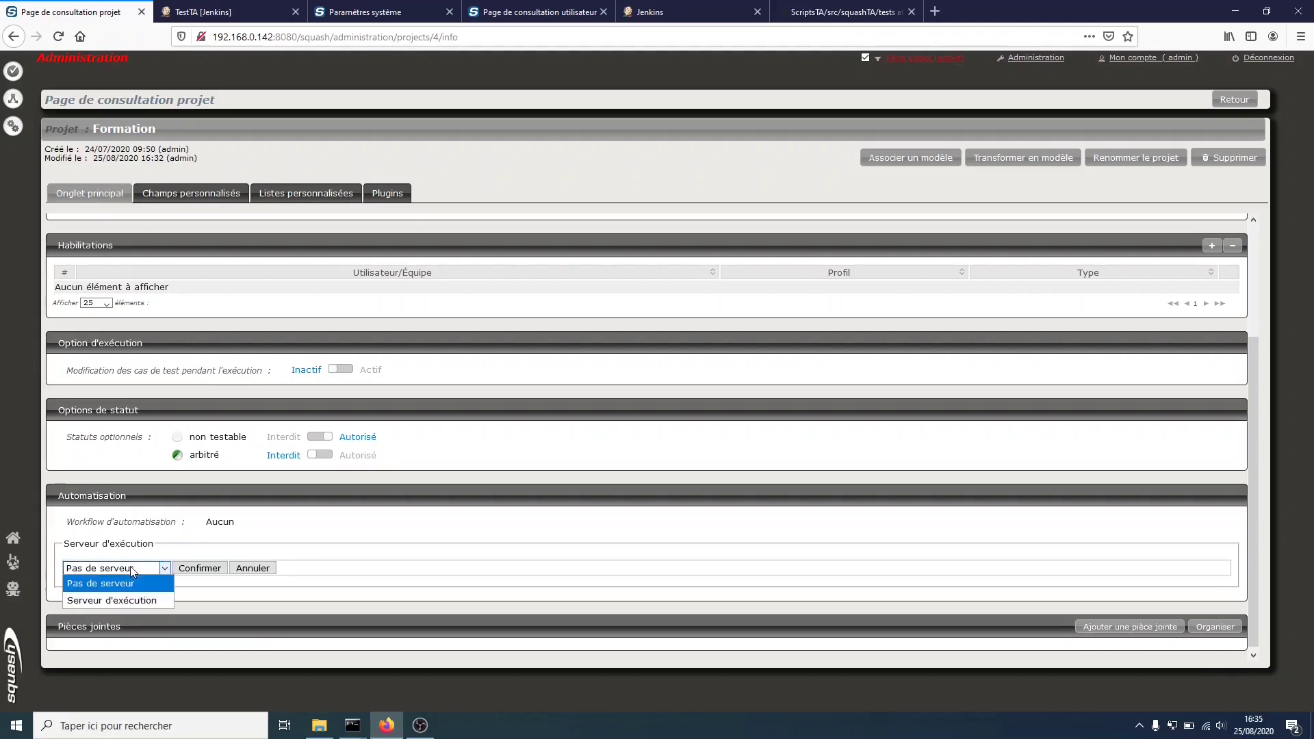
pyautogui.click(121, 599)
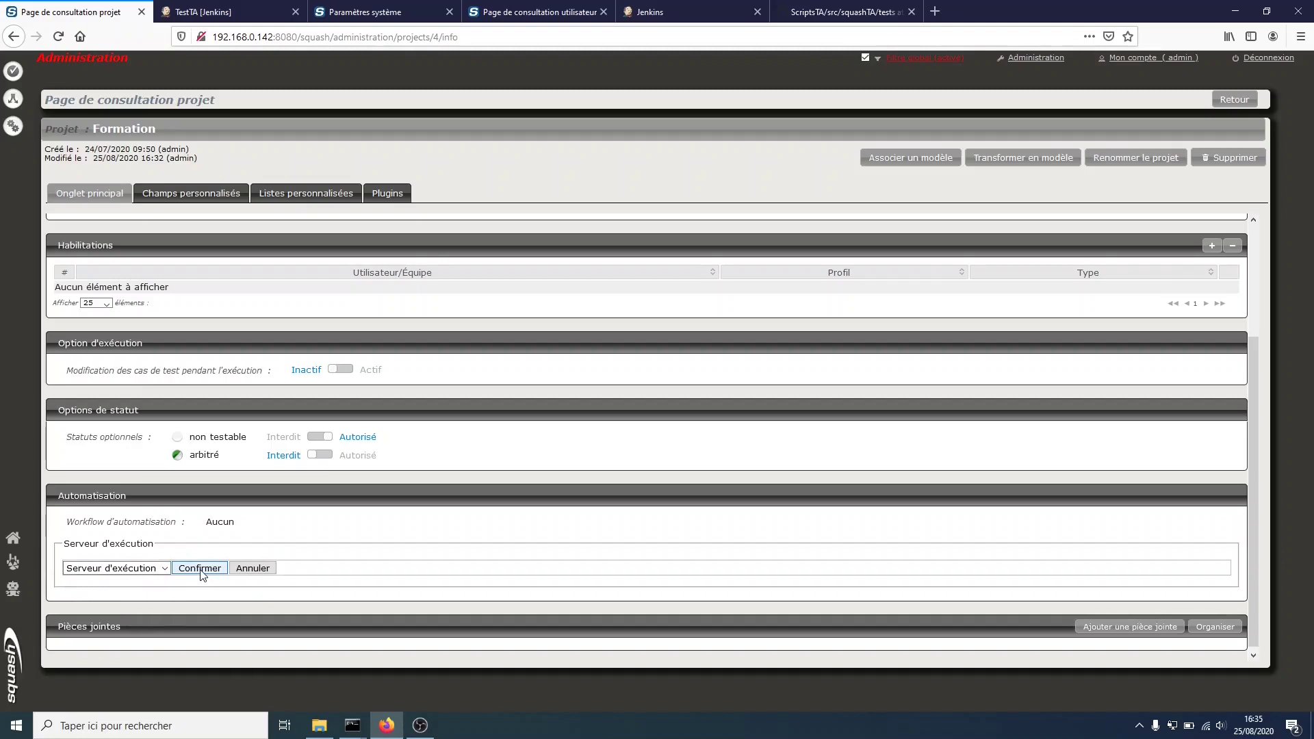
pyautogui.click(200, 568)
pyautogui.scroll(-3, 200, 573)
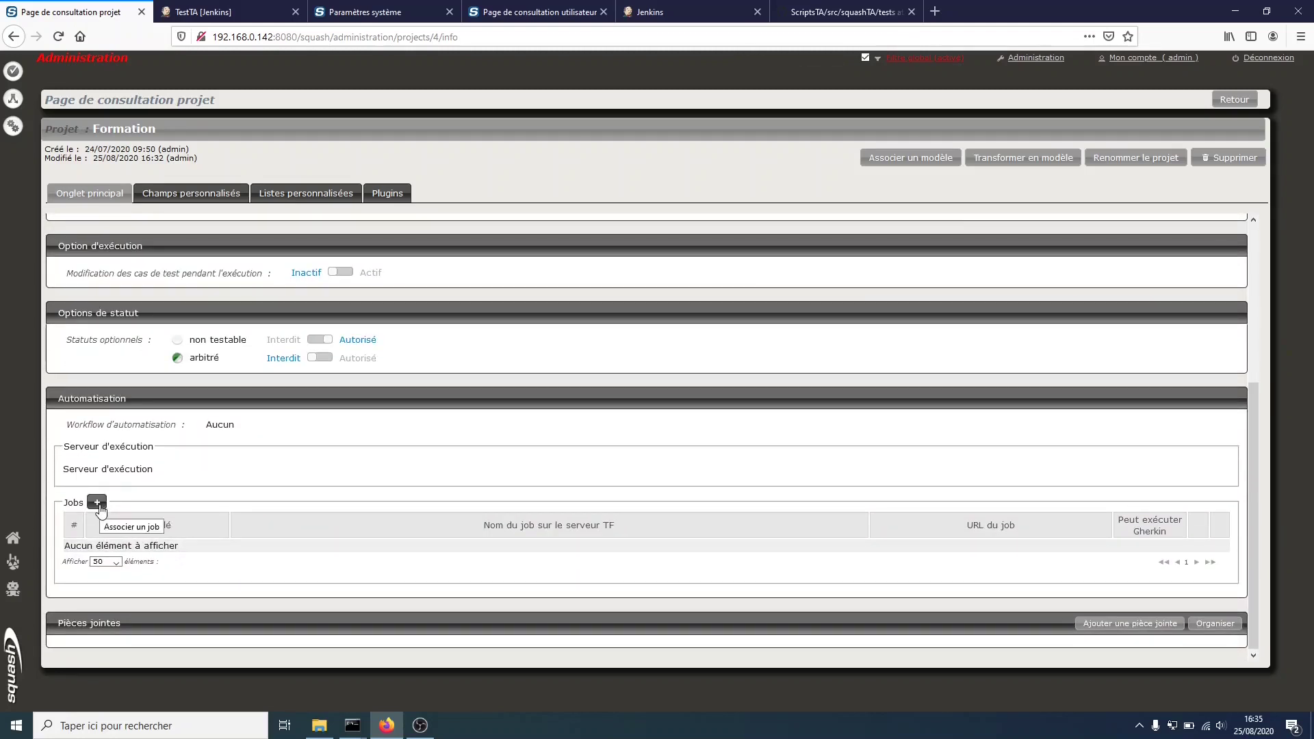
# - Associate the TestTA and ScriptGherkin jobs, marking ScriptGherkin as Gherkin-capable
pyautogui.click(99, 506)
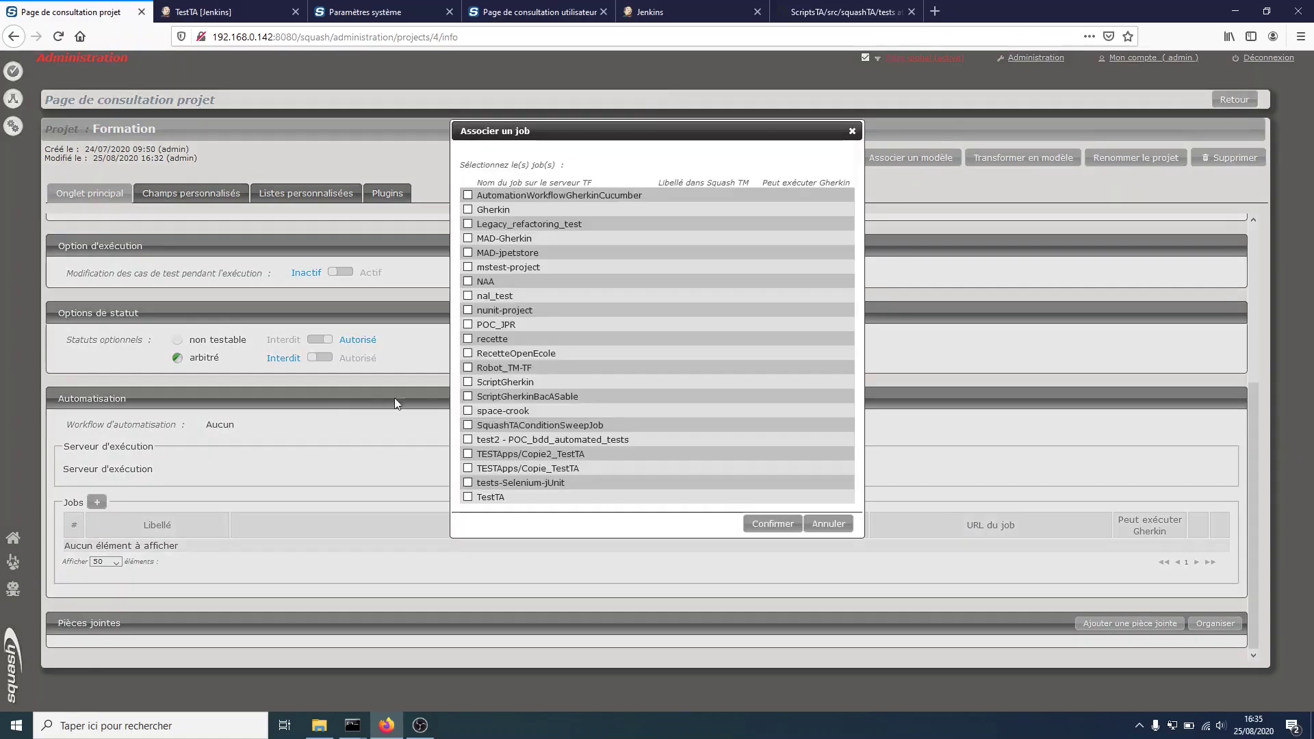
pyautogui.click(468, 497)
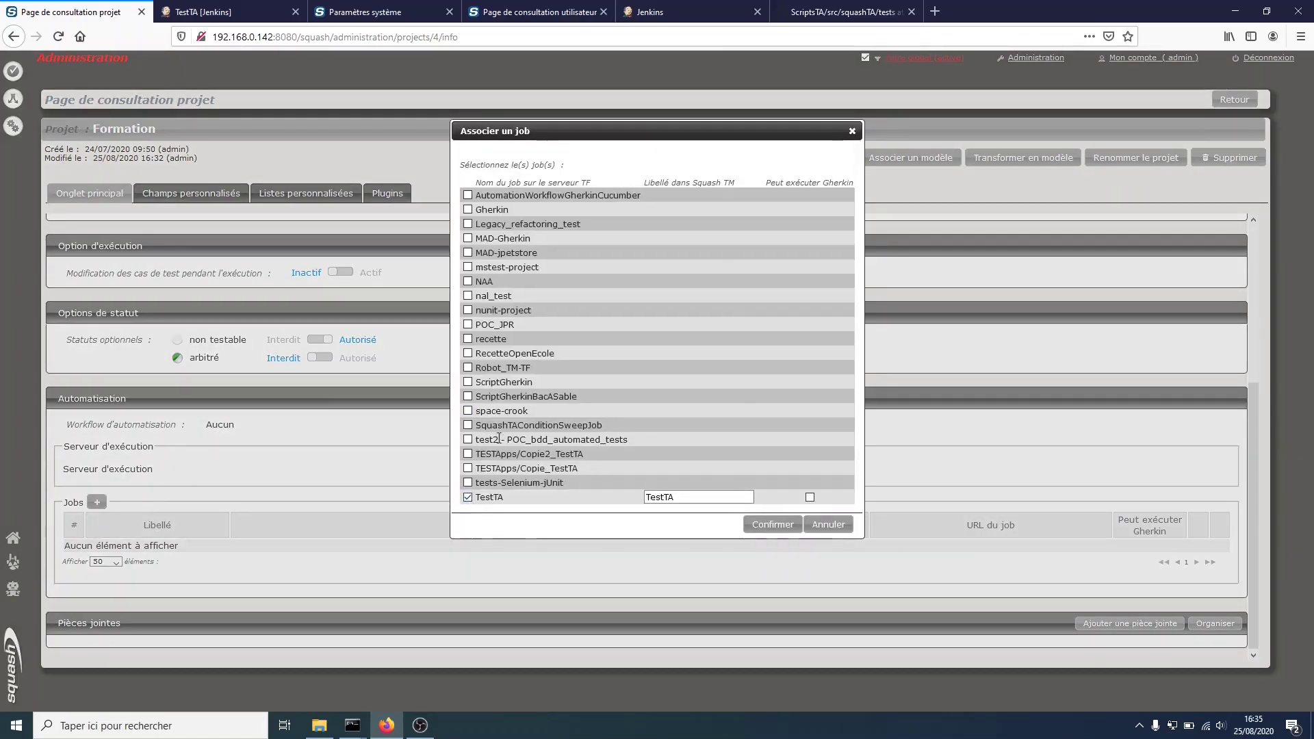
pyautogui.click(468, 382)
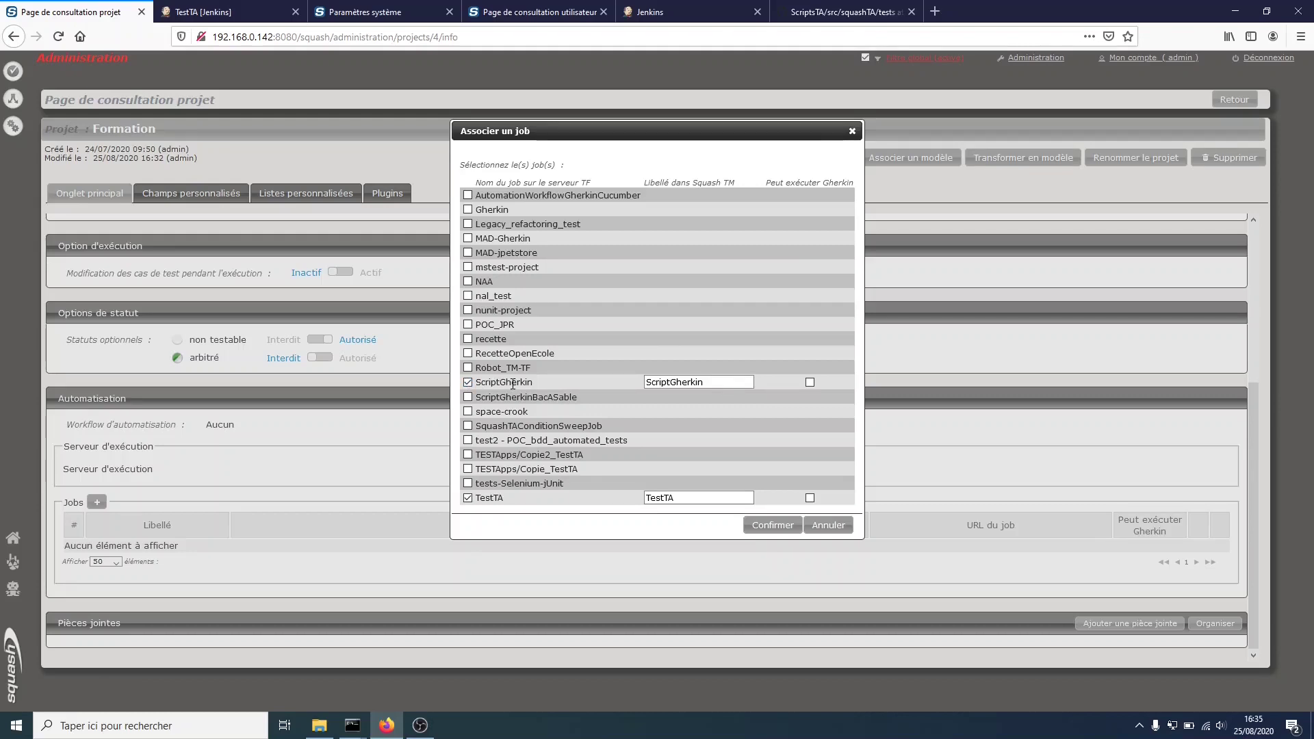
pyautogui.click(811, 382)
pyautogui.click(778, 528)
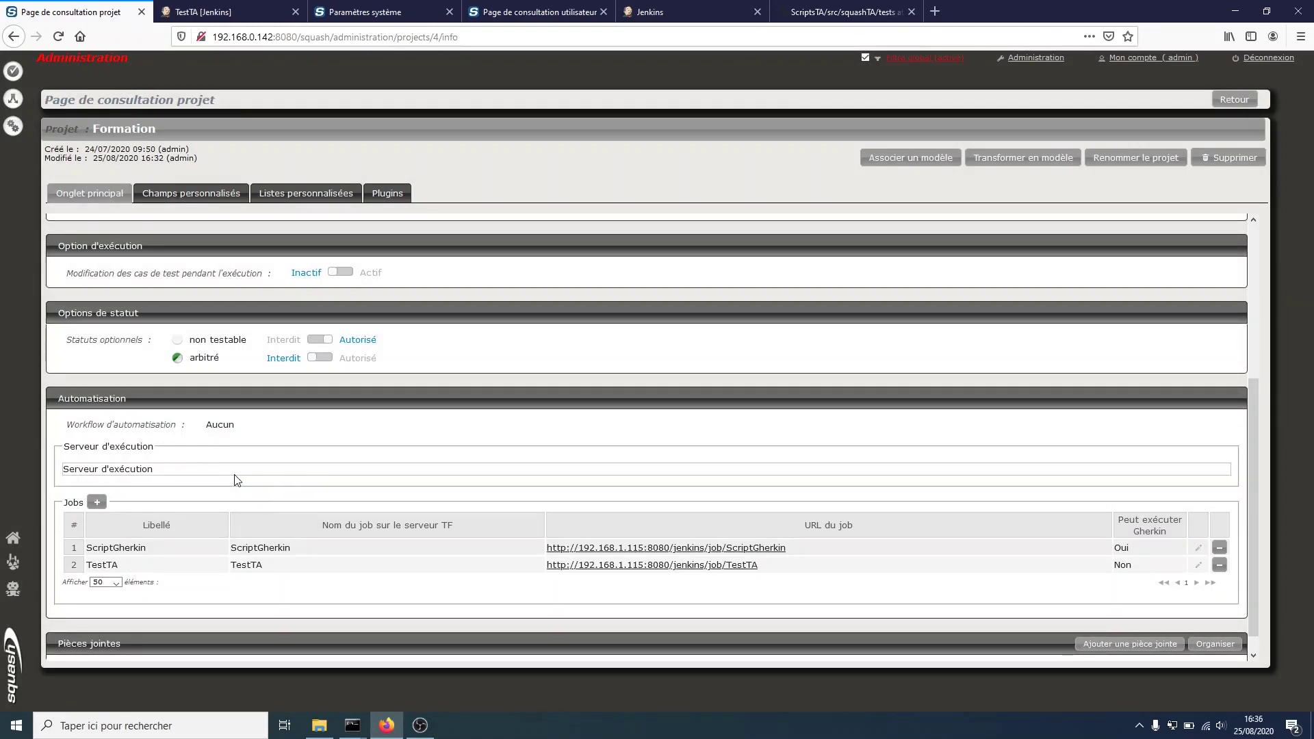
# - Set the project's automation workflow to Squash
pyautogui.click(224, 428)
pyautogui.click(233, 455)
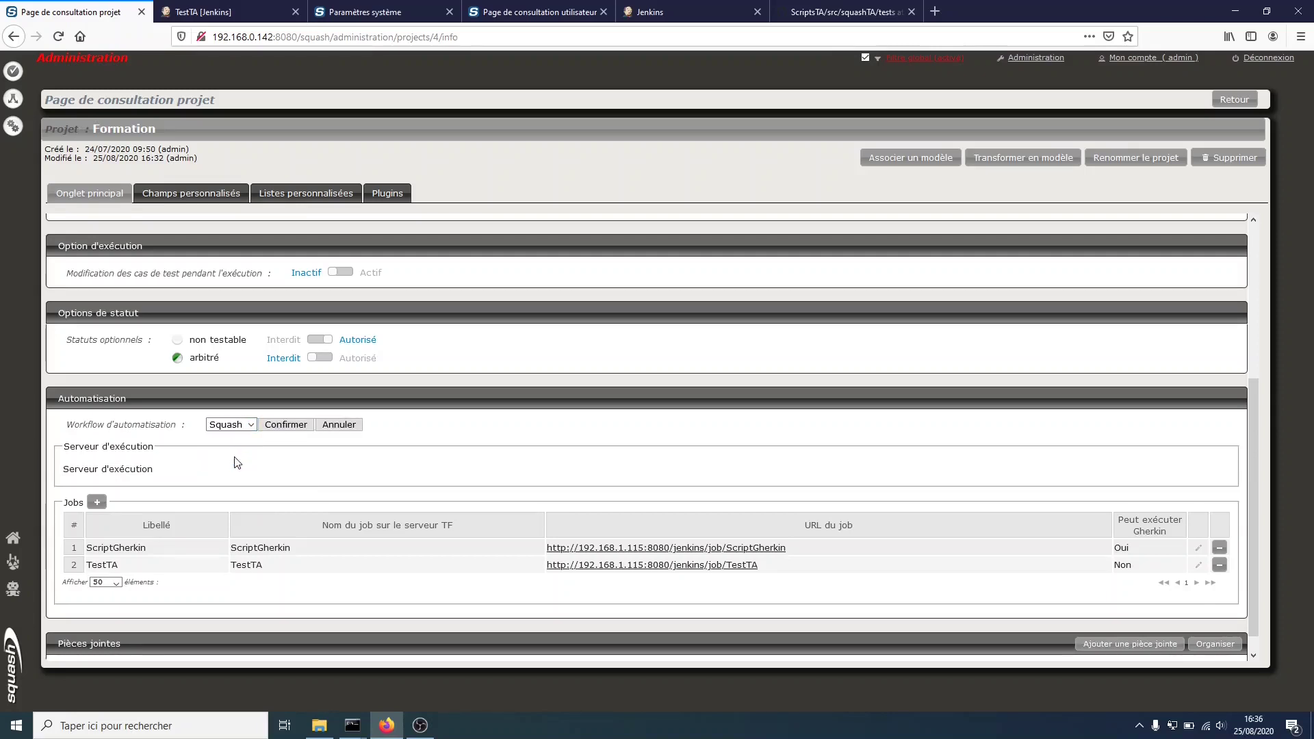
pyautogui.click(276, 427)
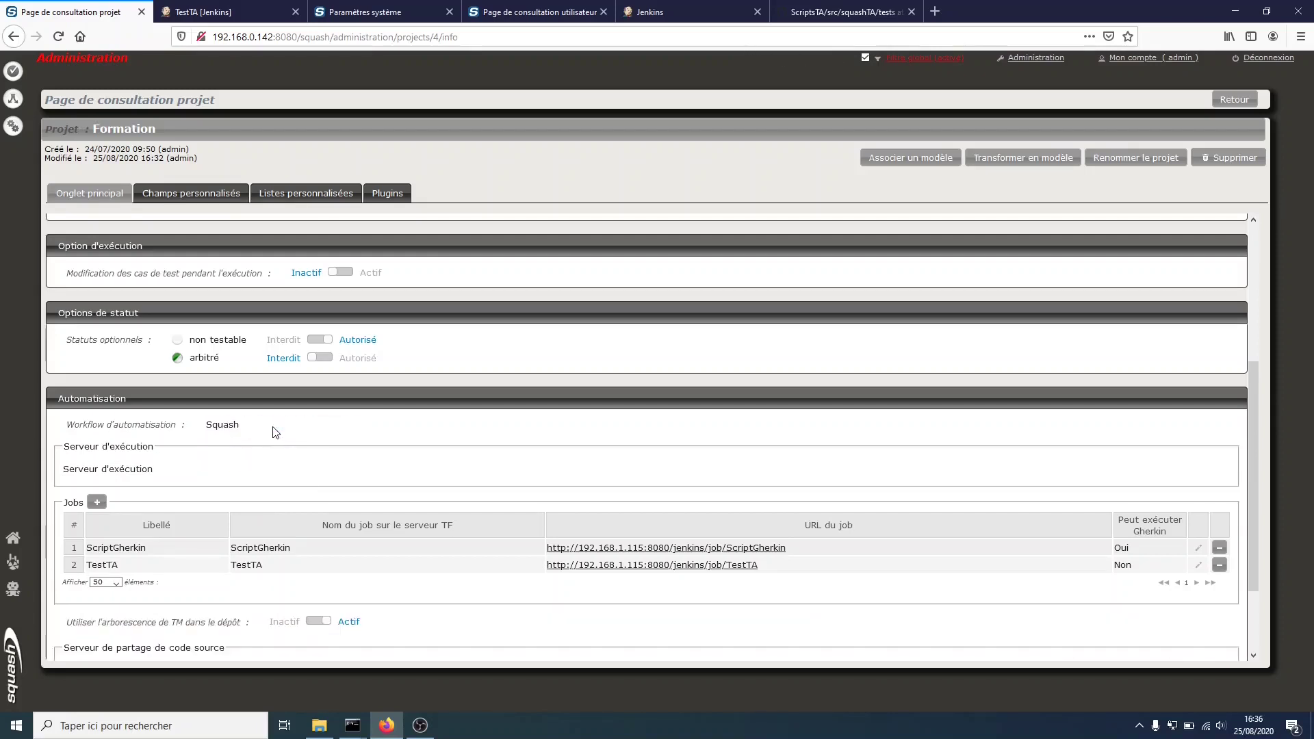
pyautogui.click(14, 104)
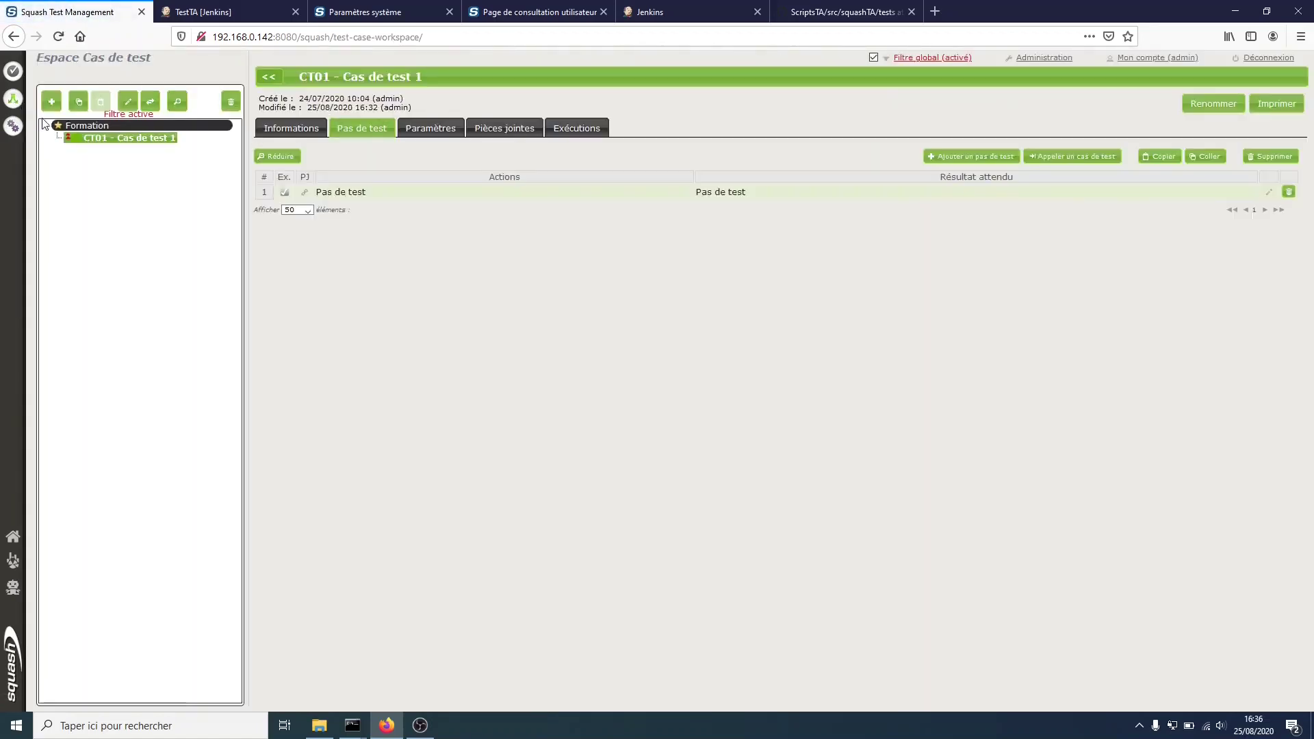
# - Transmit CT01 for automation from its Informations tab
pyautogui.click(280, 130)
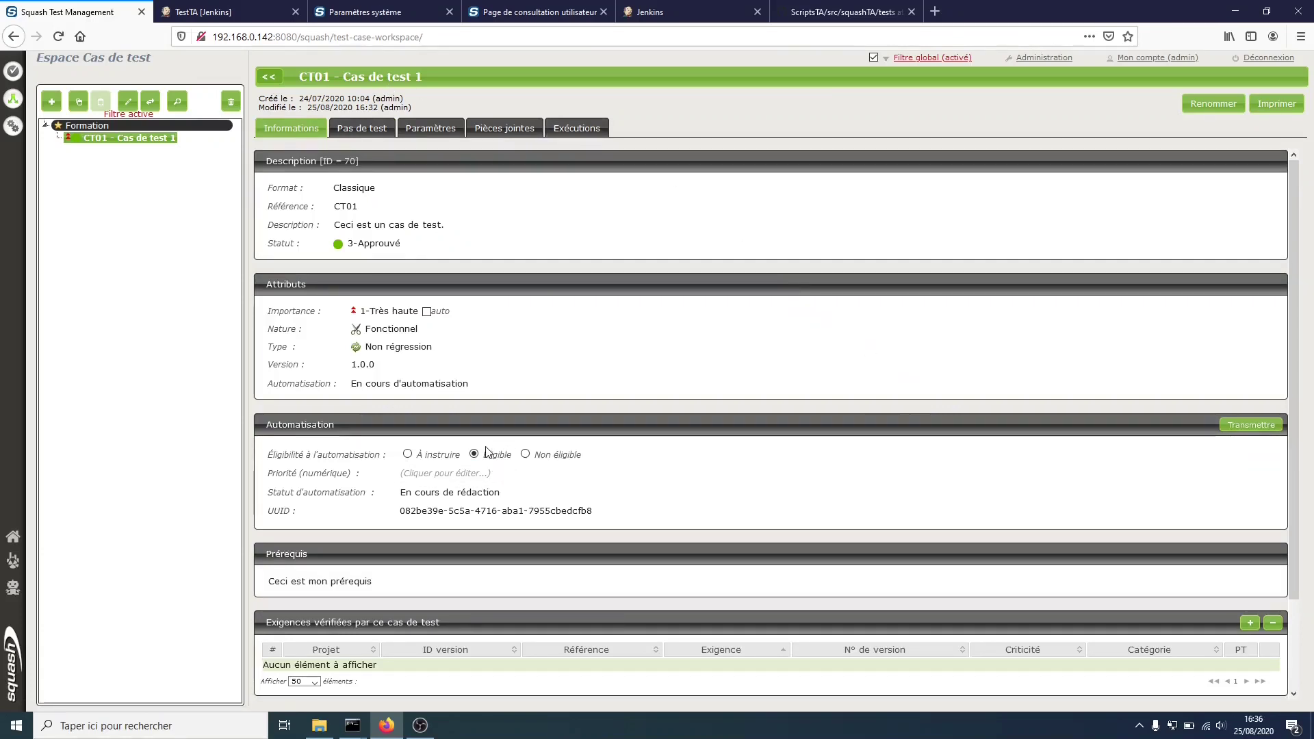
pyautogui.click(1262, 429)
# - In the automation workspace, assign the waiting CT01 to yourself and list your assigned tests
pyautogui.moveTo(17, 588)
pyautogui.click(55, 611)
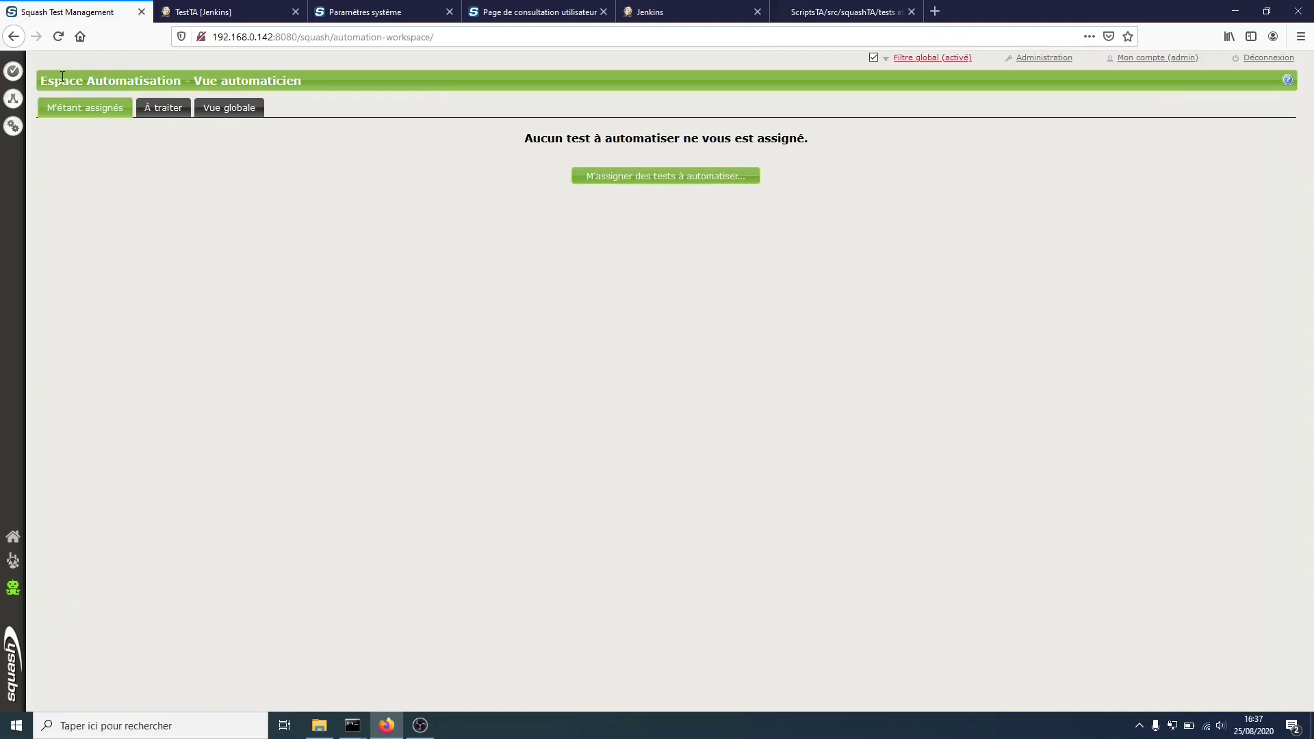
pyautogui.click(173, 117)
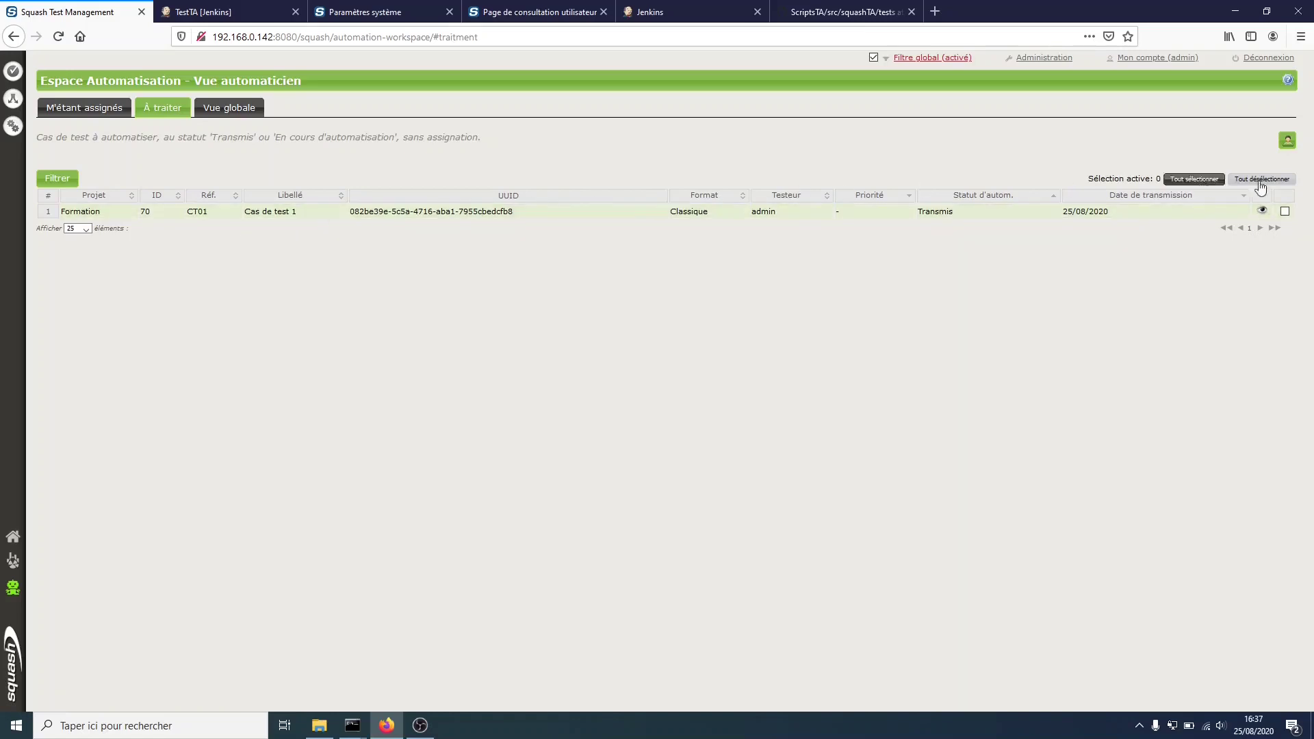
pyautogui.click(1285, 212)
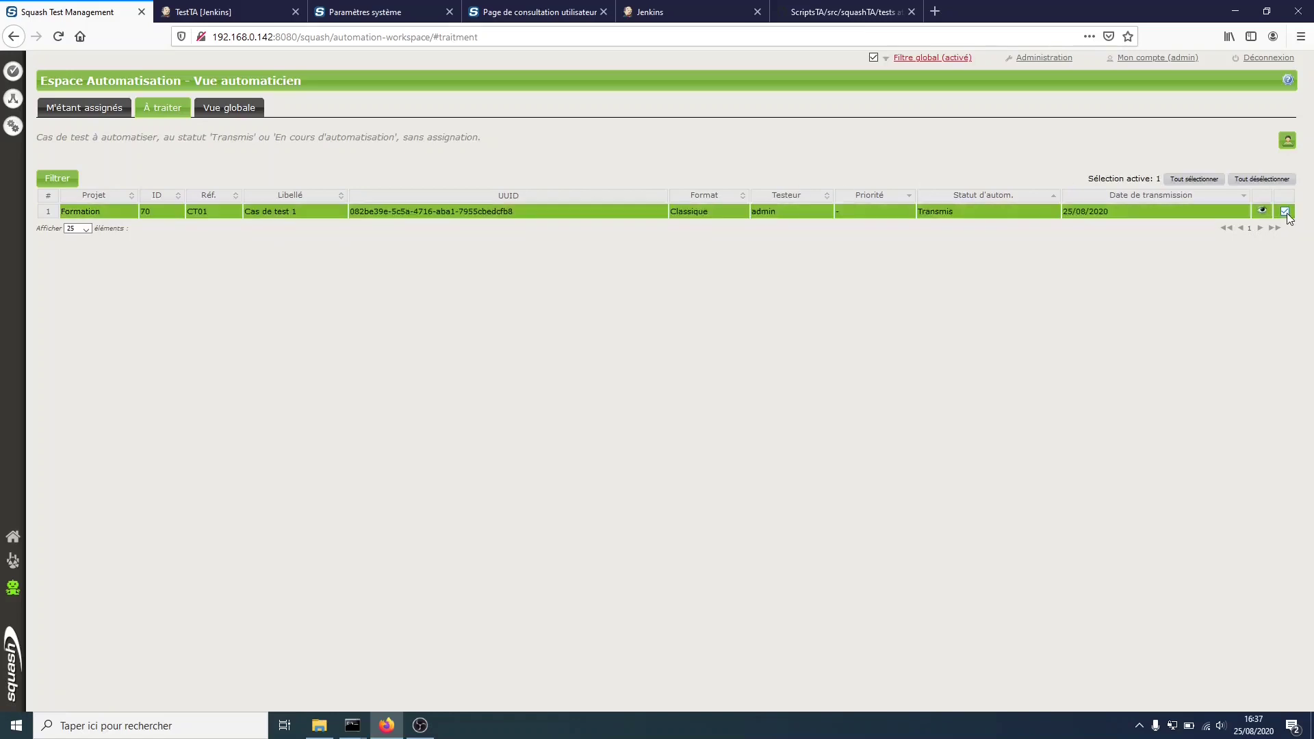
pyautogui.click(1290, 141)
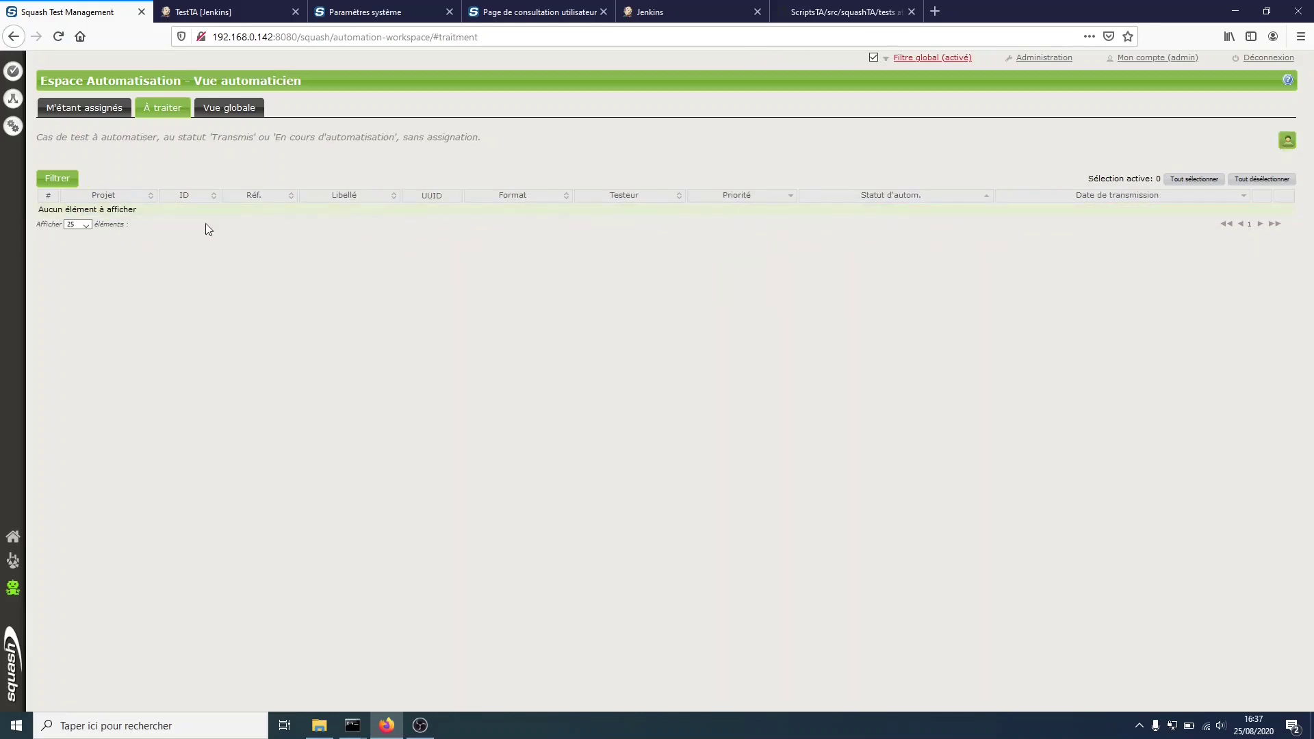
pyautogui.click(89, 108)
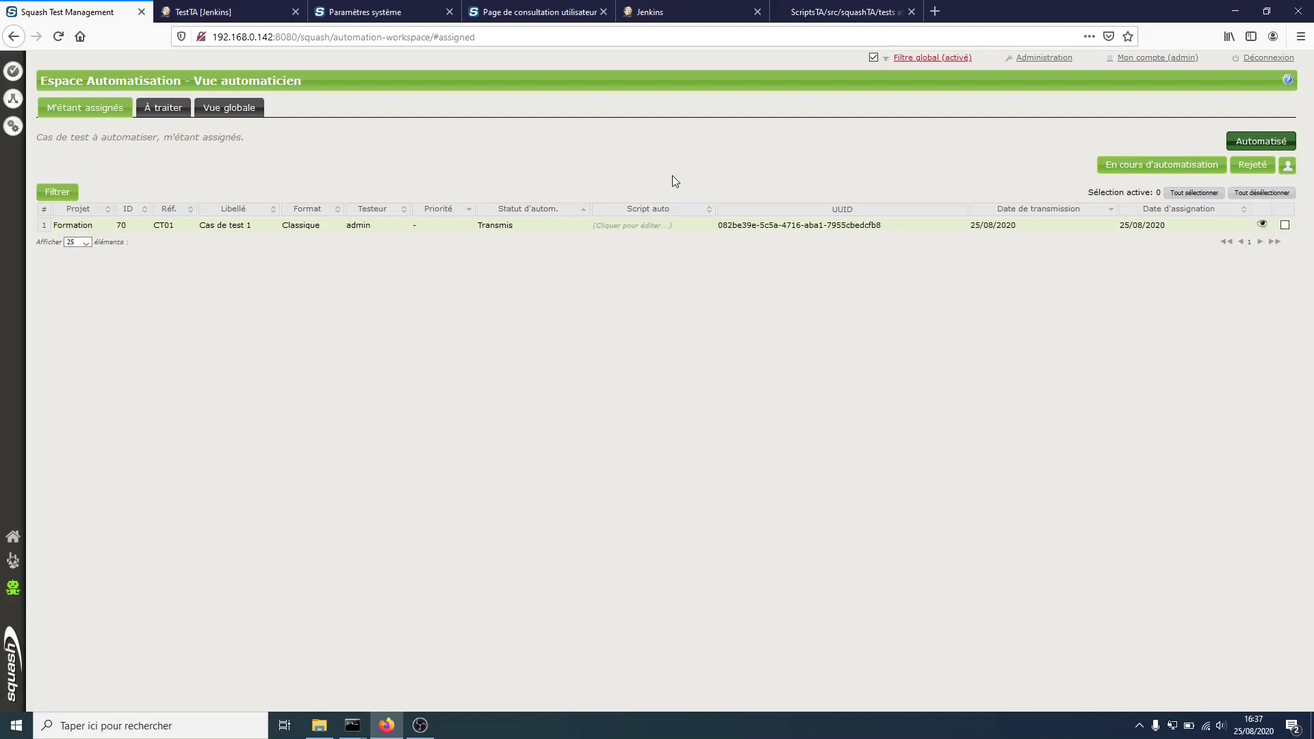
# - Set CT01's automated script to /TestTA/test-OK.ta
pyautogui.click(677, 225)
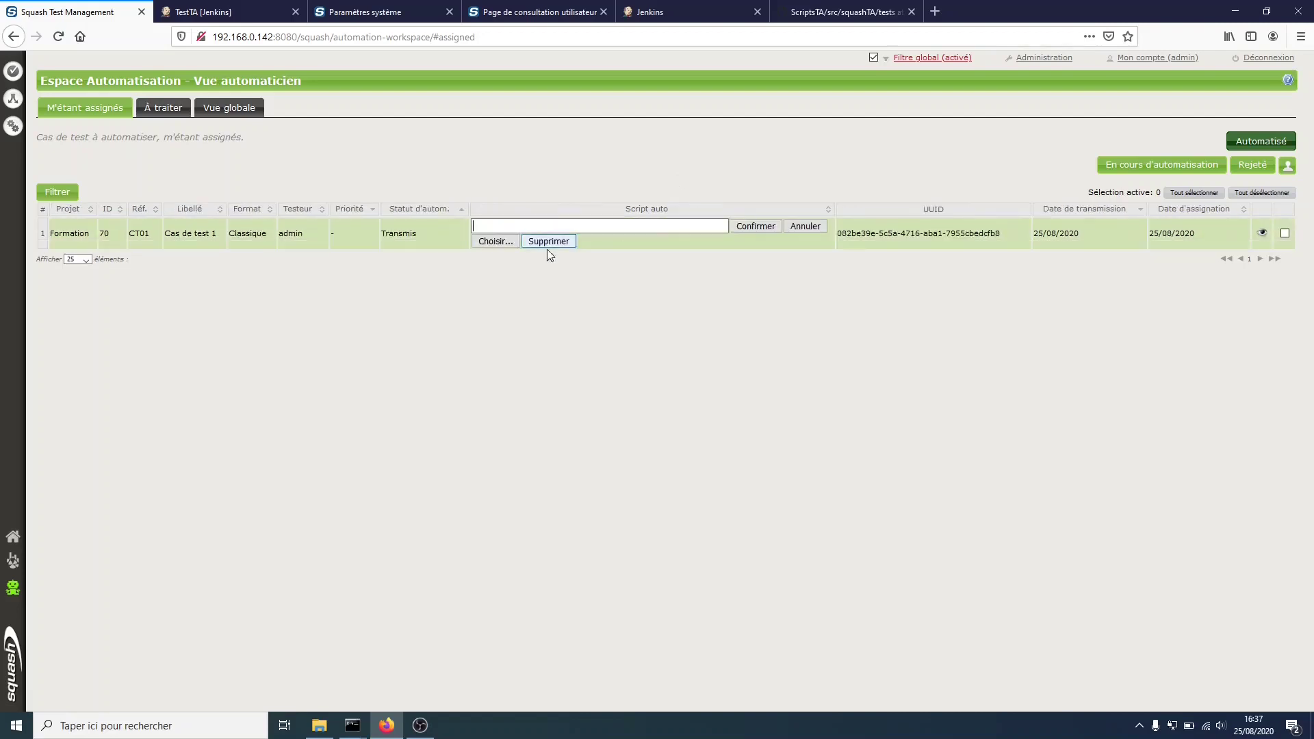
pyautogui.click(496, 241)
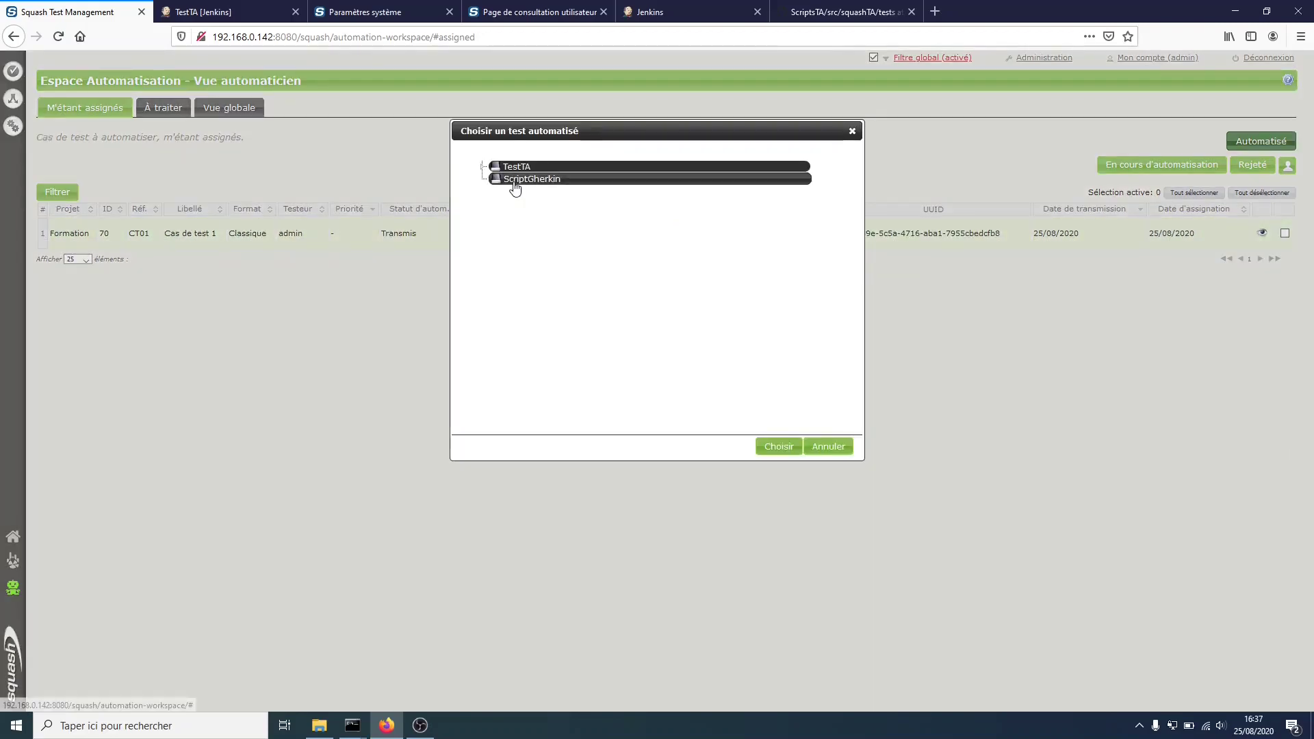
pyautogui.doubleClick(518, 167)
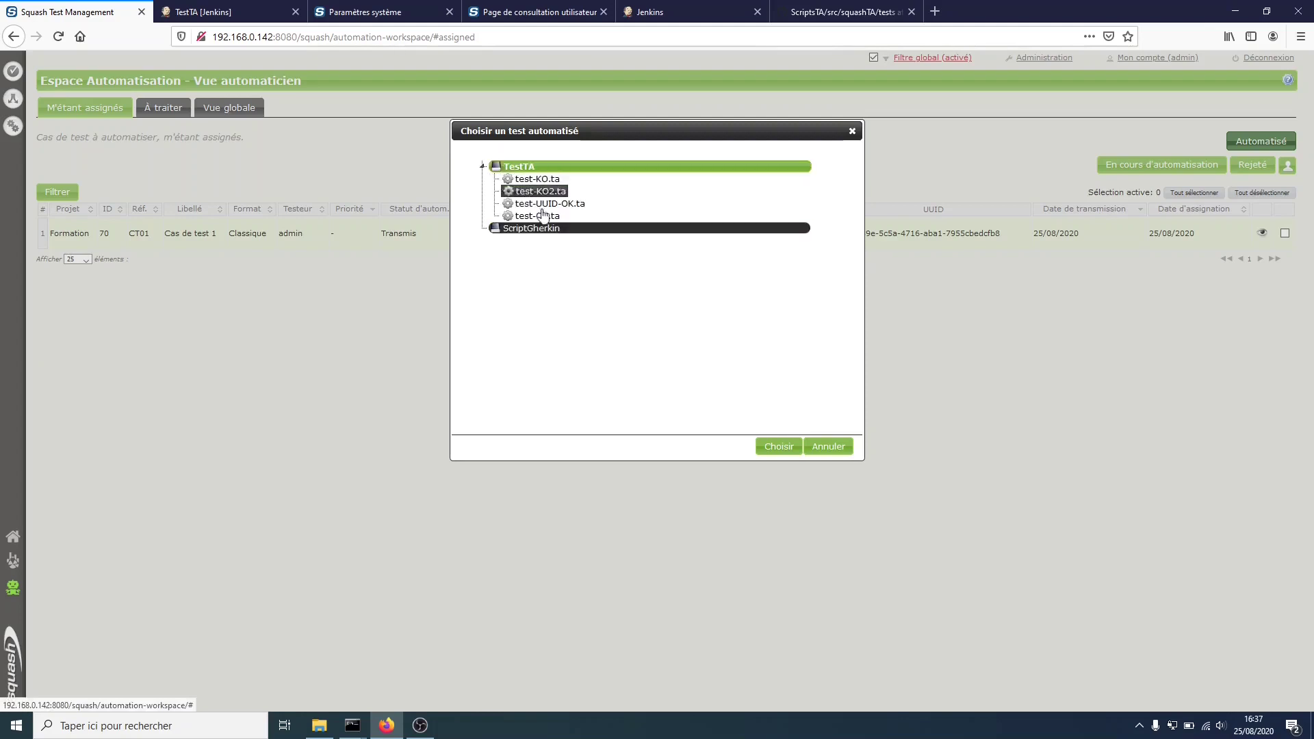
pyautogui.click(541, 216)
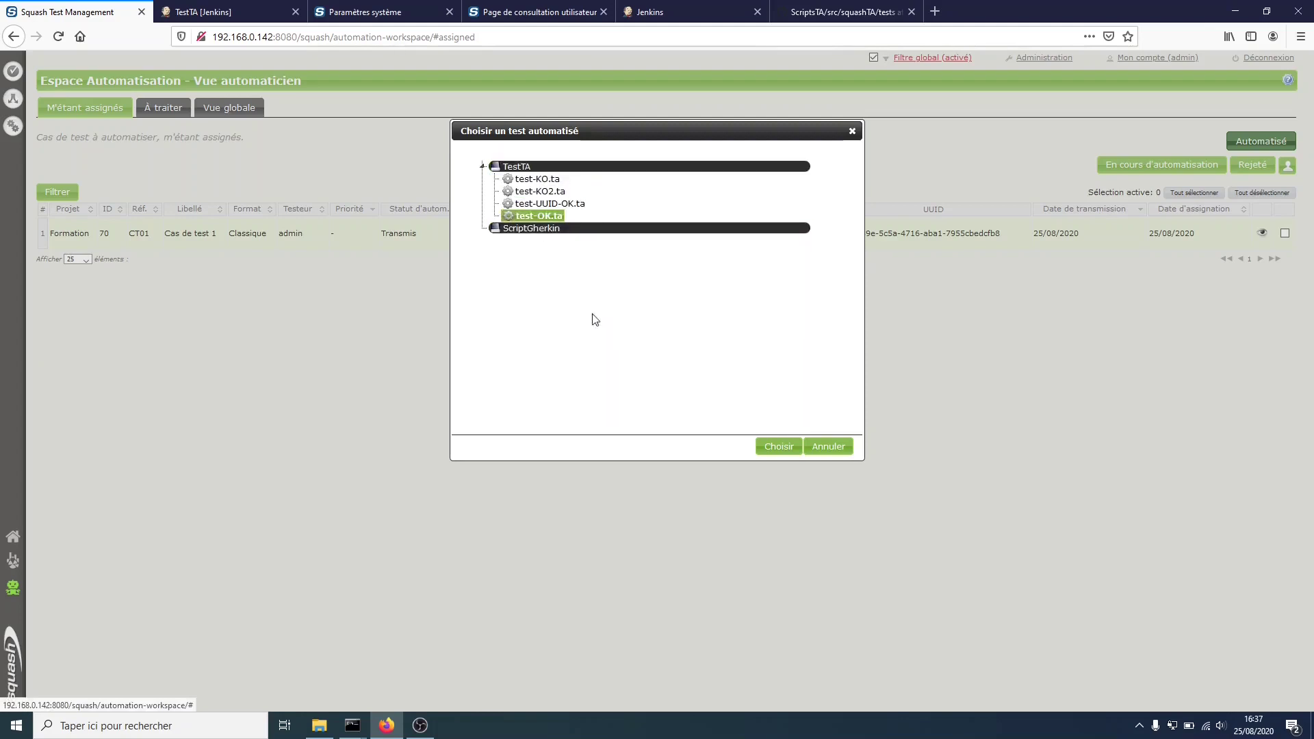
pyautogui.click(773, 448)
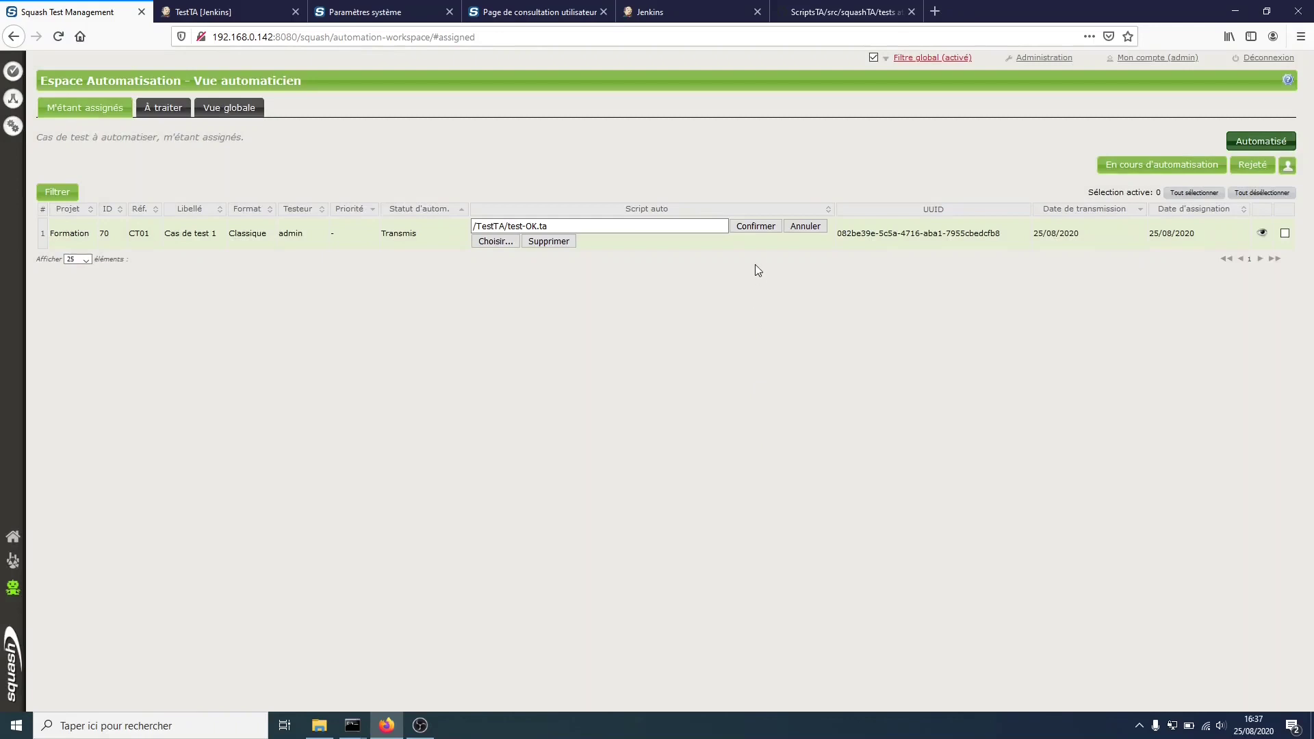
pyautogui.click(750, 224)
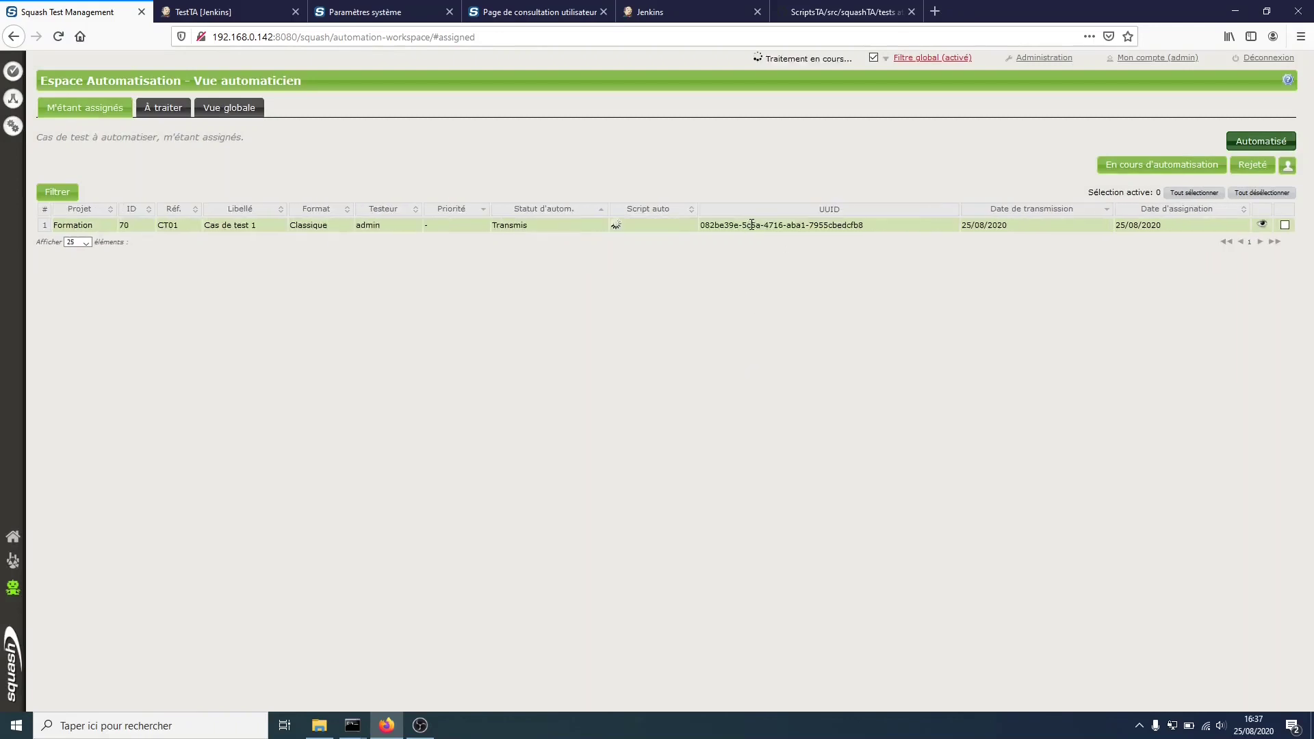
# - Mark CT01 as Automatisé
pyautogui.click(1285, 225)
pyautogui.click(1262, 141)
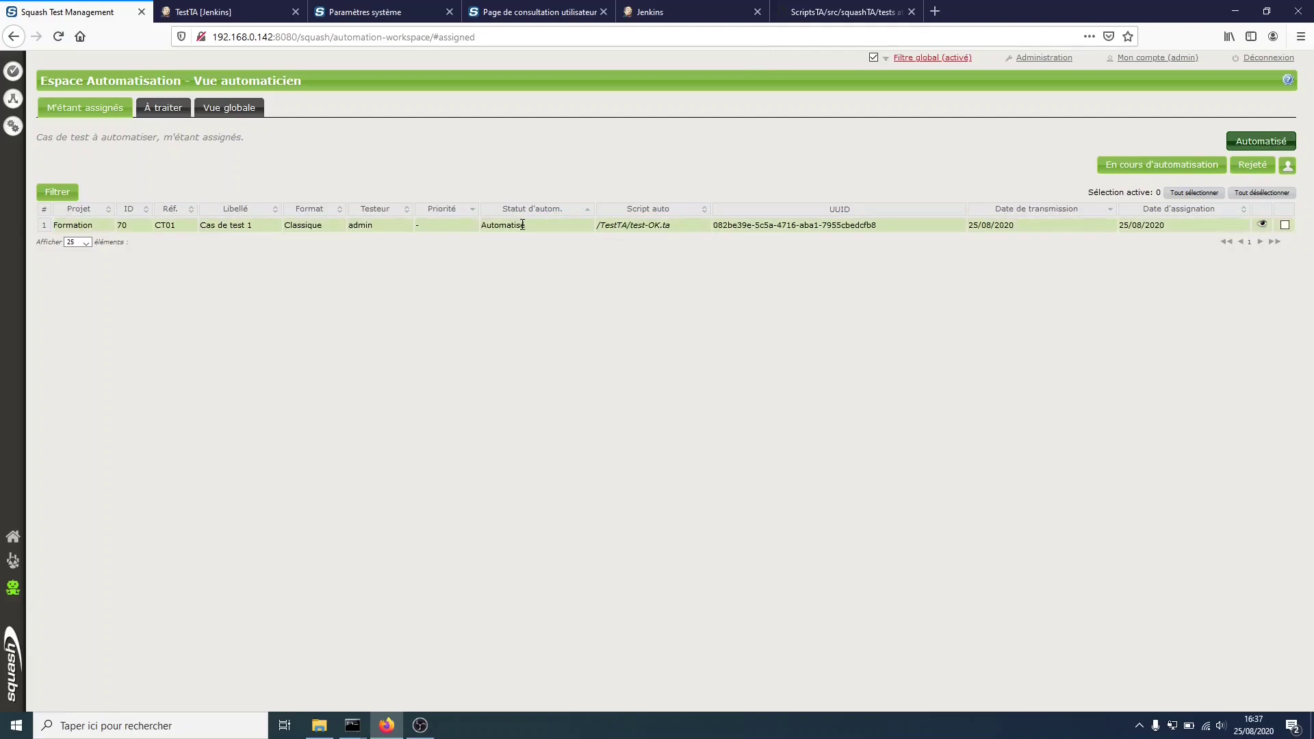
pyautogui.click(13, 134)
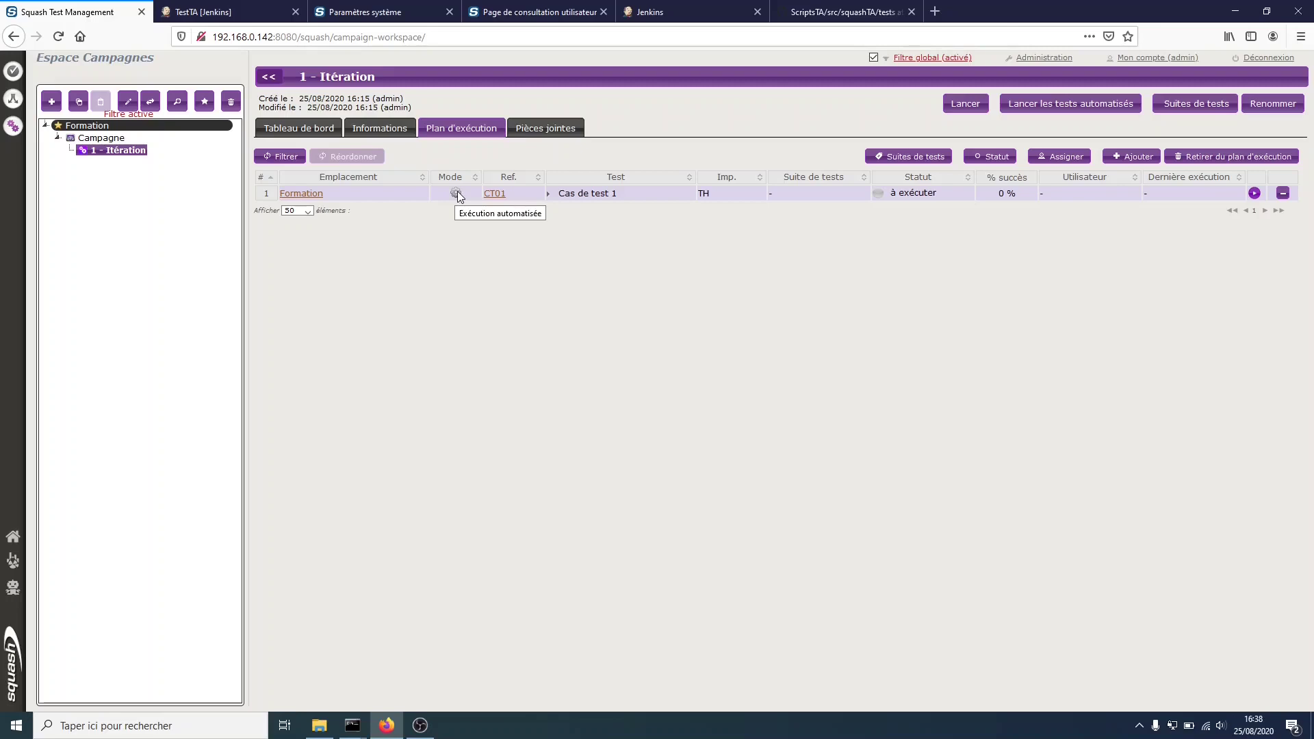
# - Select CT01 in iteration 1's execution plan and bring up the automated test launch options
pyautogui.click(267, 199)
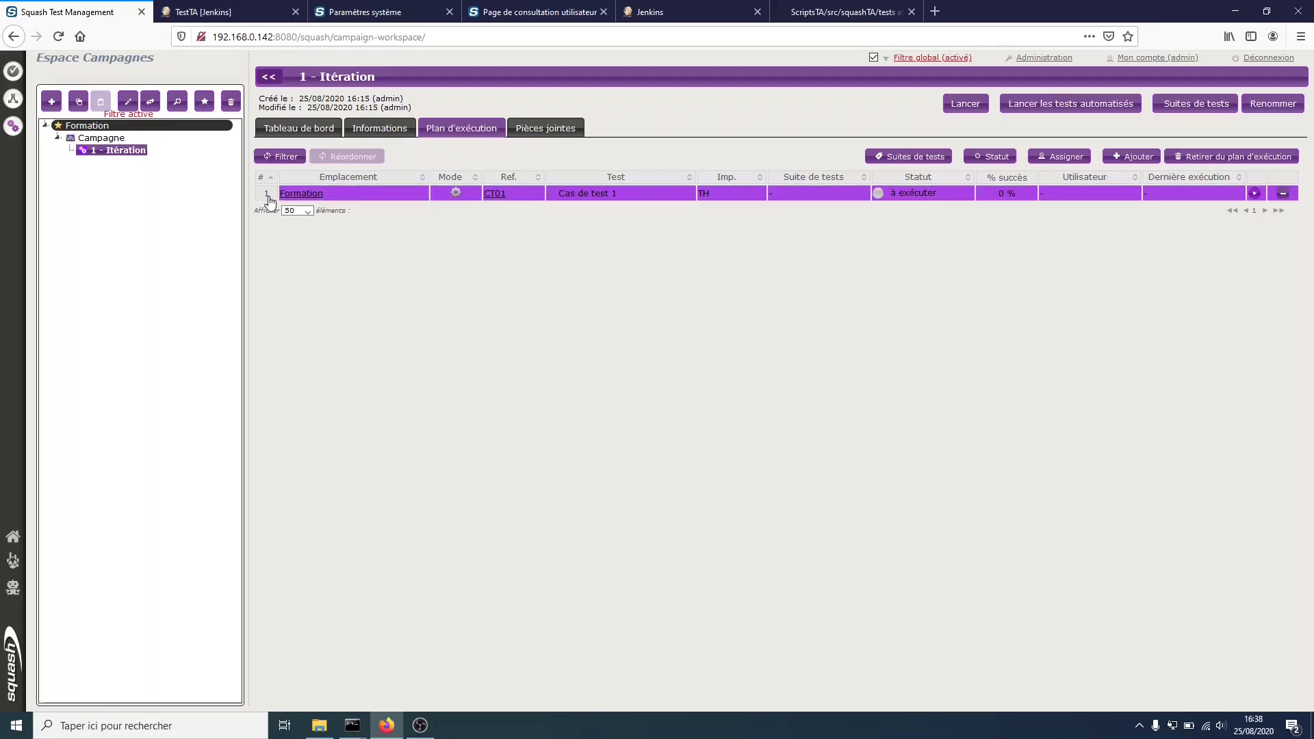
pyautogui.click(1059, 106)
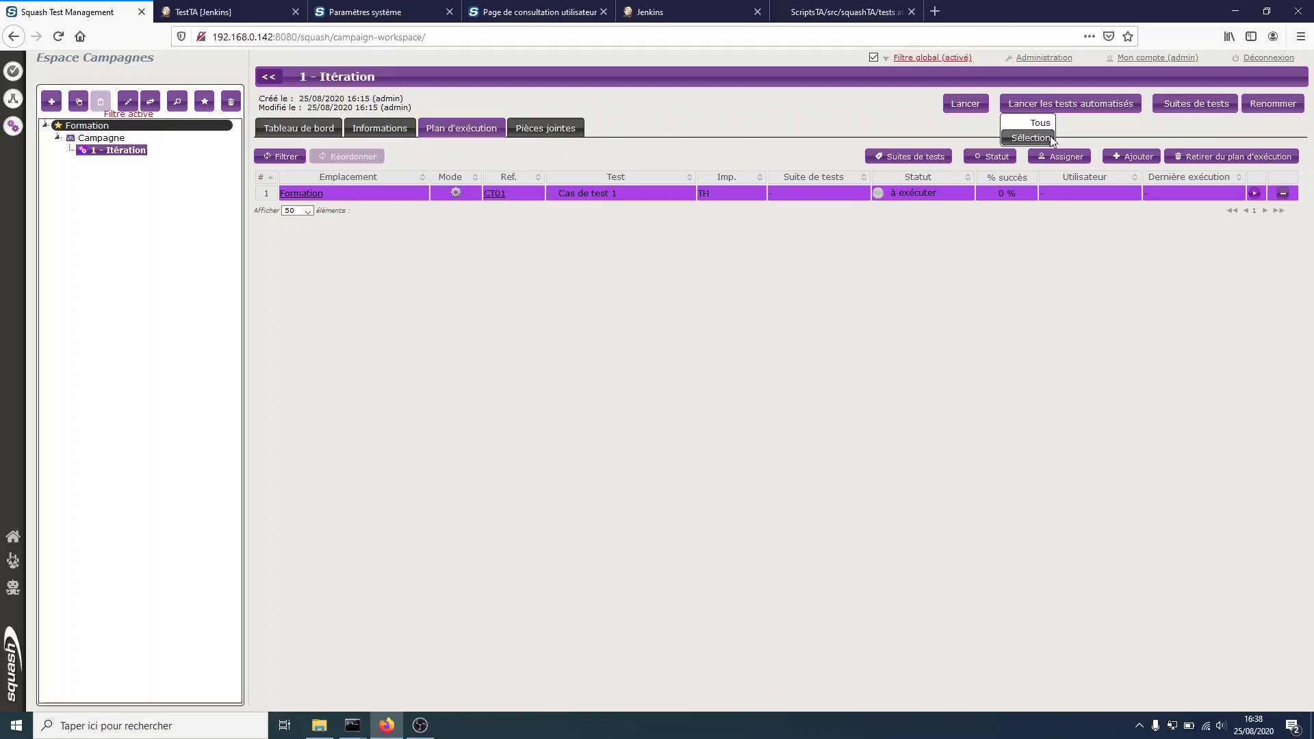
# - Launch automated execution for the selected CT01, then view the system settings page
pyautogui.click(1050, 137)
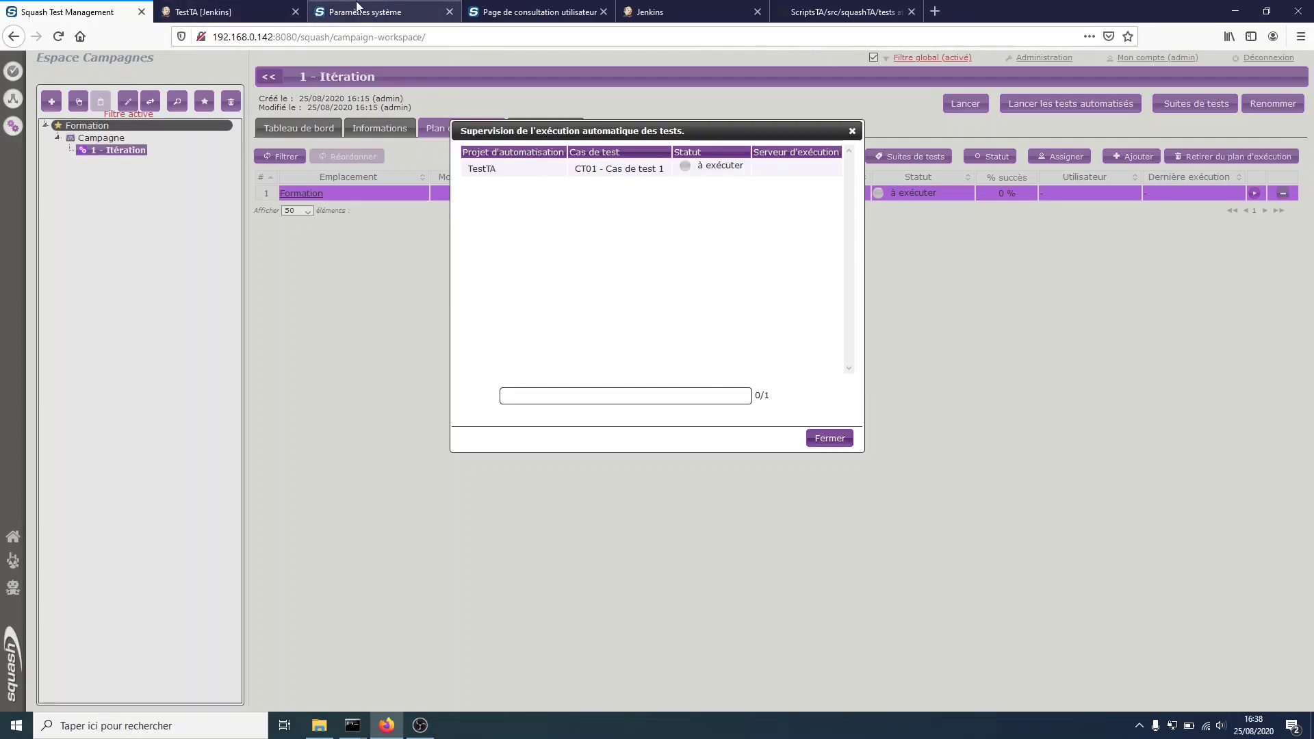
pyautogui.click(380, 12)
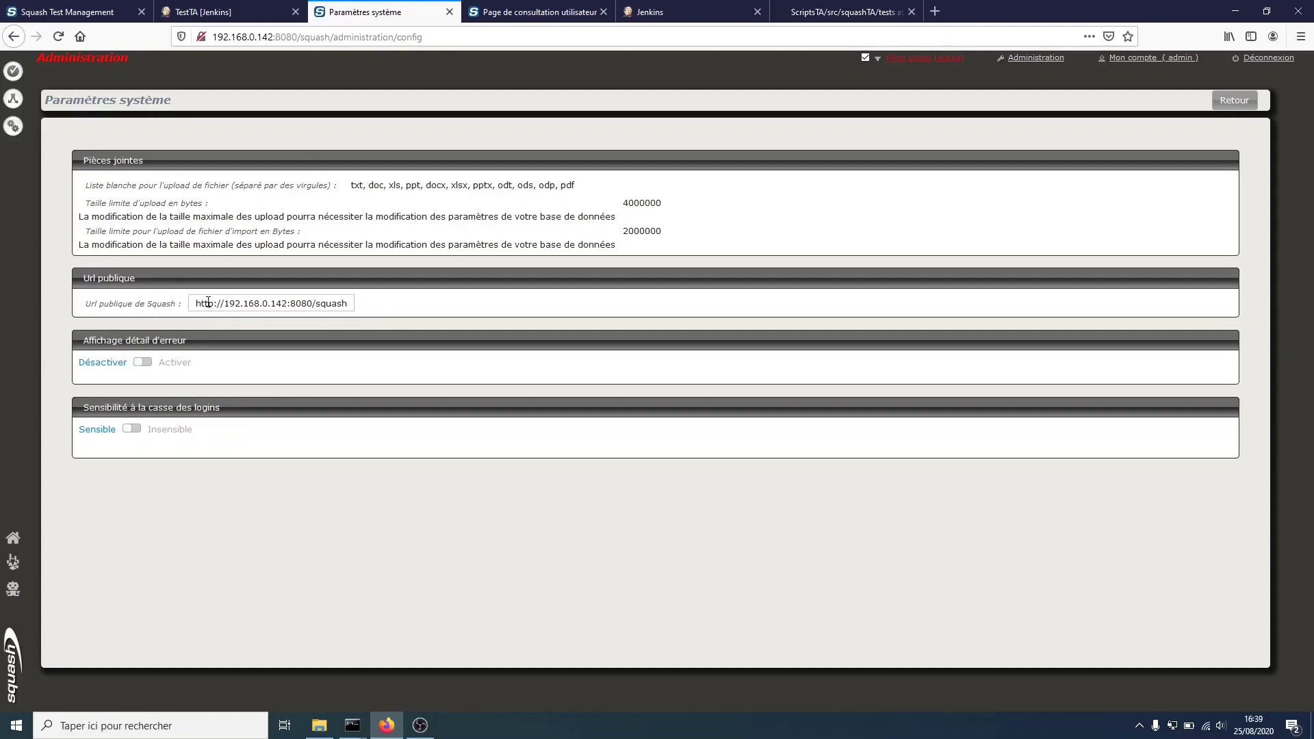
# - Review the automation server user's details, then view Jenkins' taLinkConf.properties listing the Squash endpoints
pyautogui.click(538, 12)
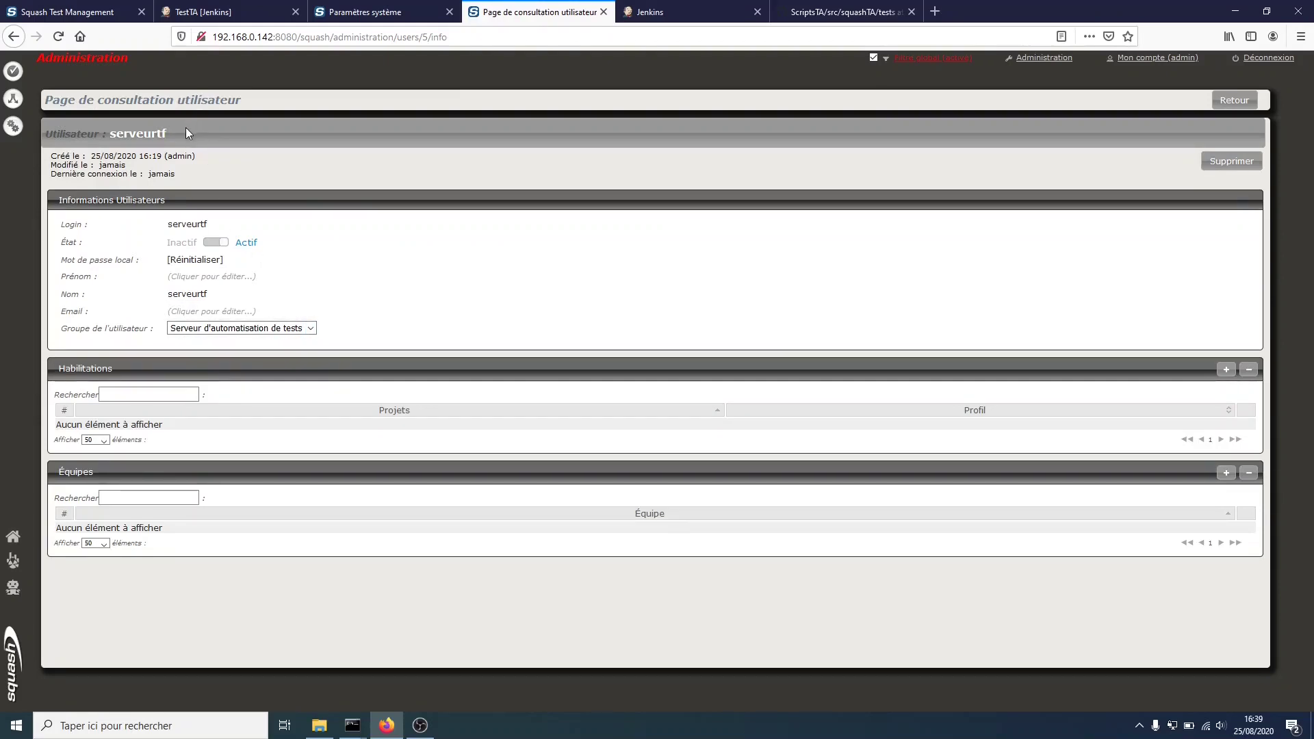
pyautogui.click(695, 12)
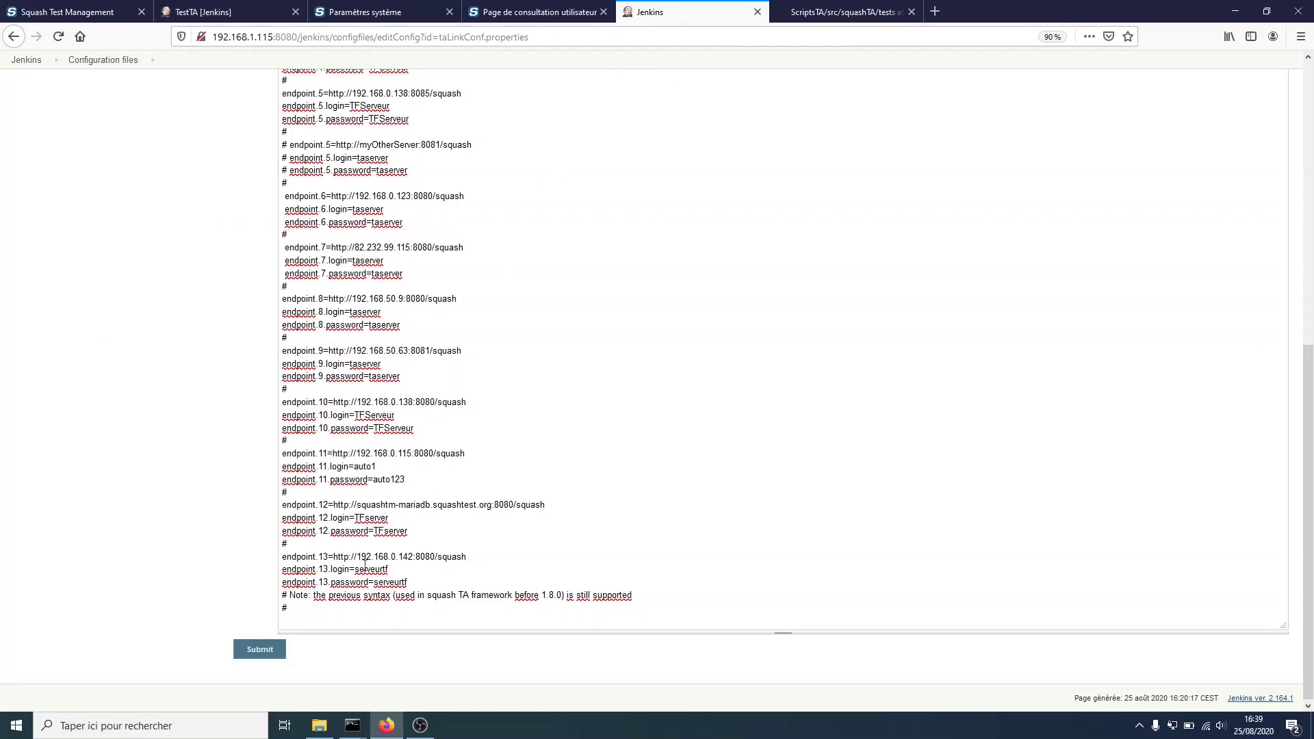
pyautogui.moveTo(333, 557); pyautogui.dragTo(468, 556)
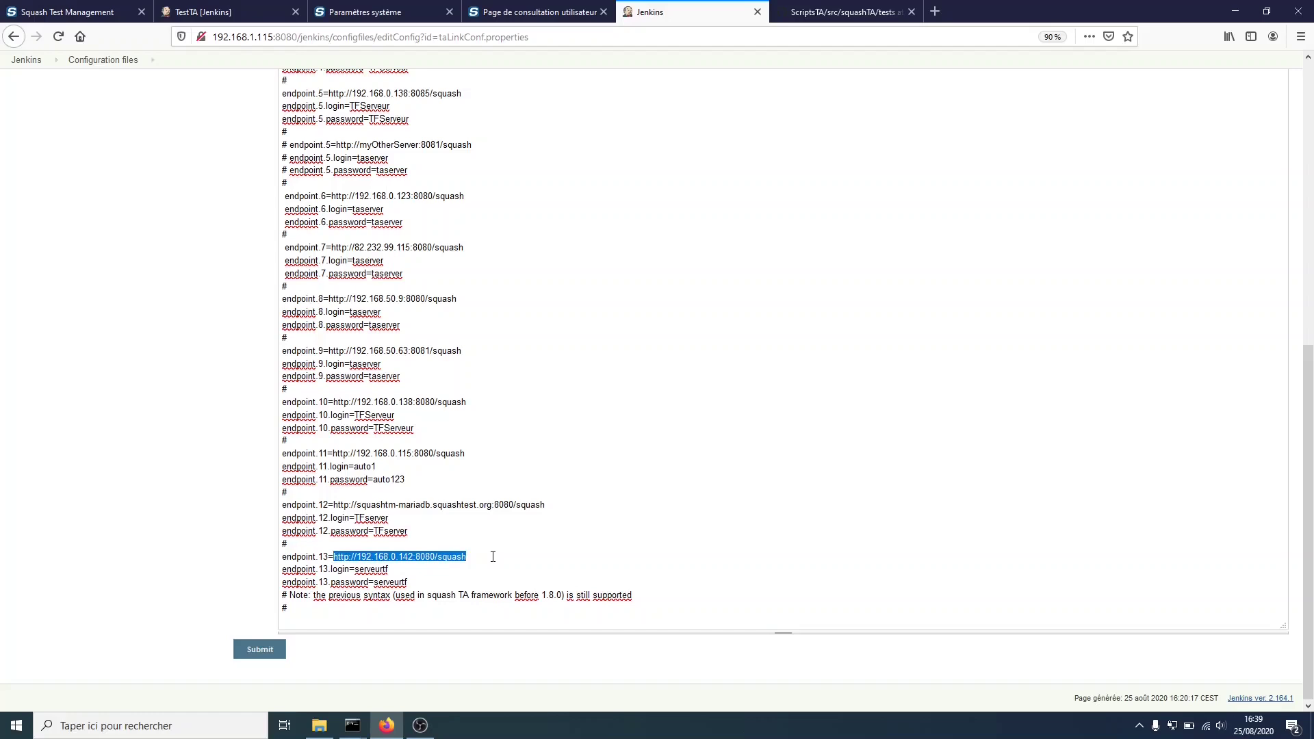
pyautogui.moveTo(355, 571); pyautogui.dragTo(409, 583)
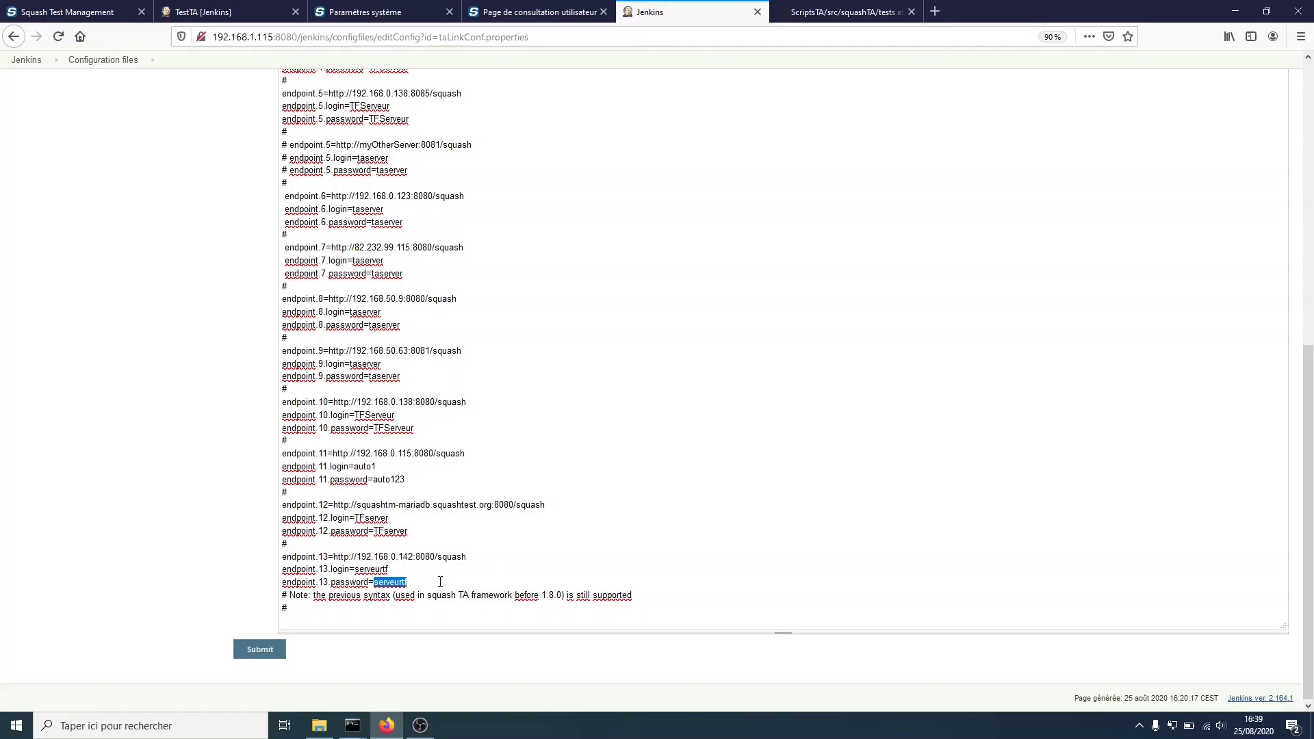
pyautogui.click(534, 12)
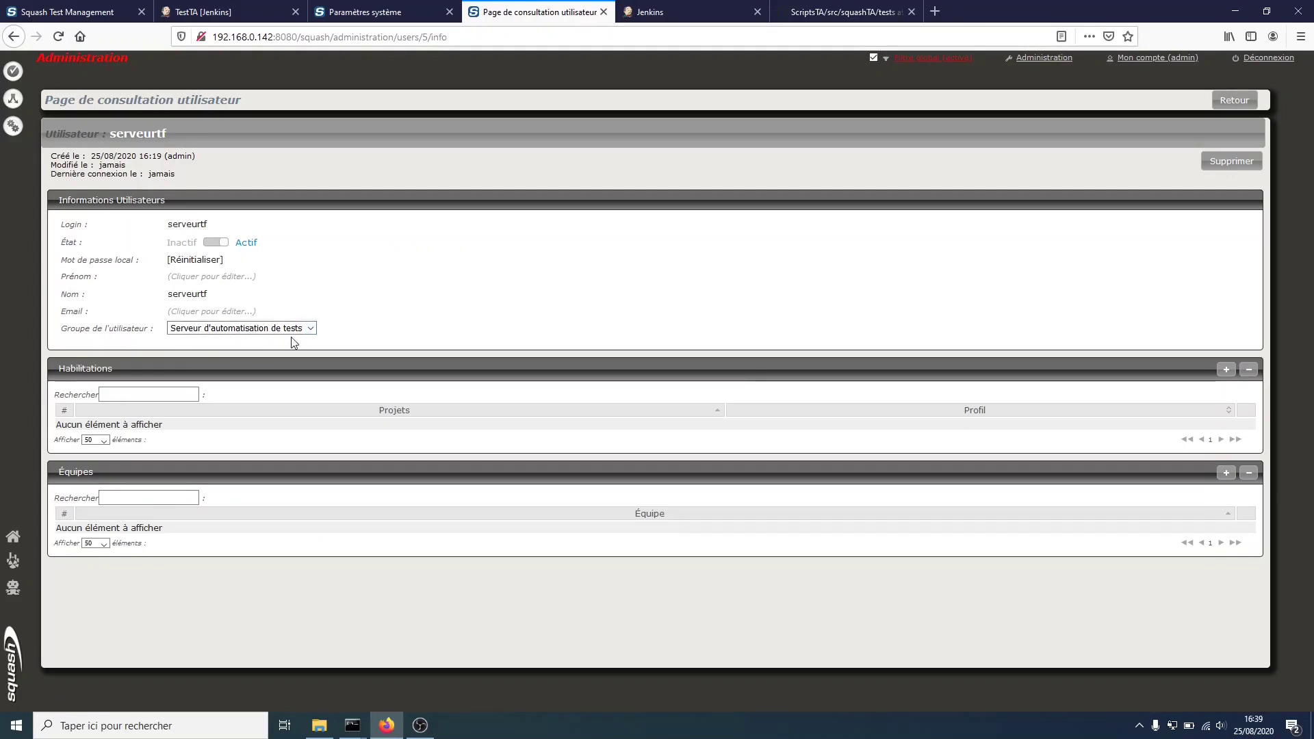
# - Check the TestTA job's build history, then confirm CT01 finished with succès, 1/1
pyautogui.click(211, 12)
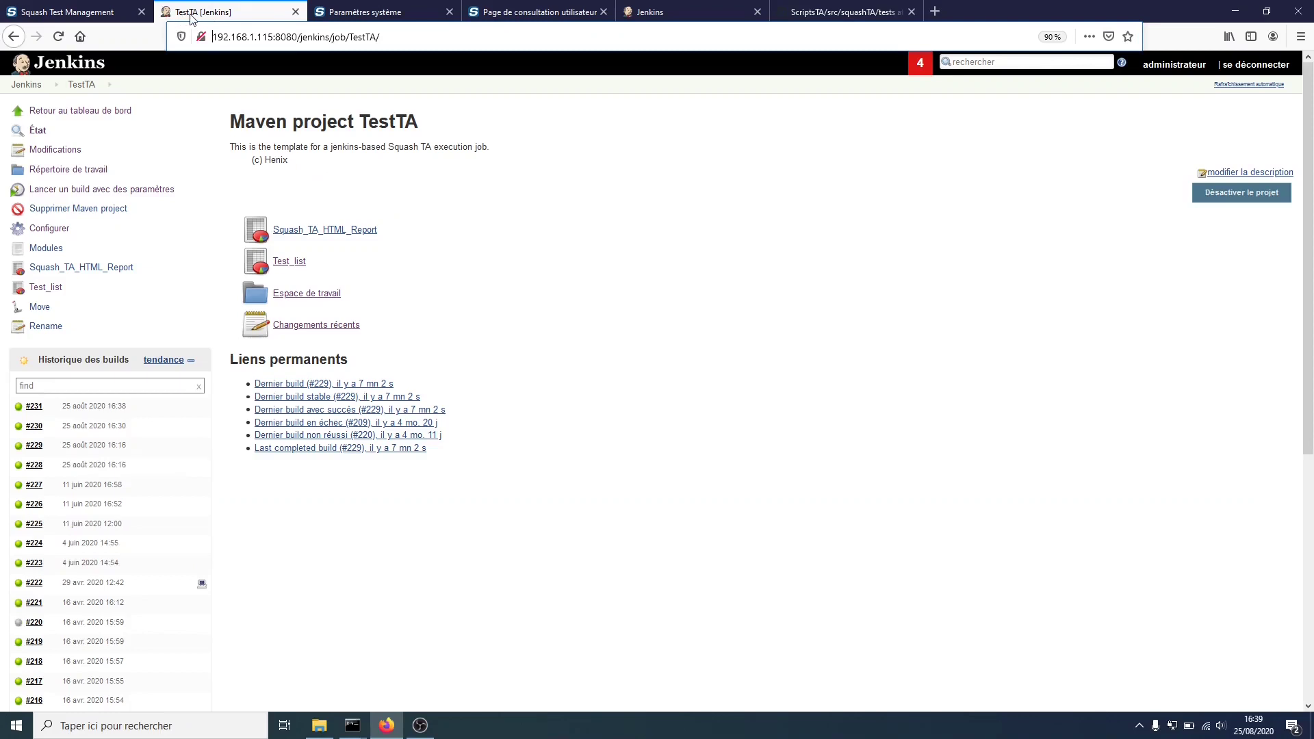
pyautogui.moveTo(67, 416)
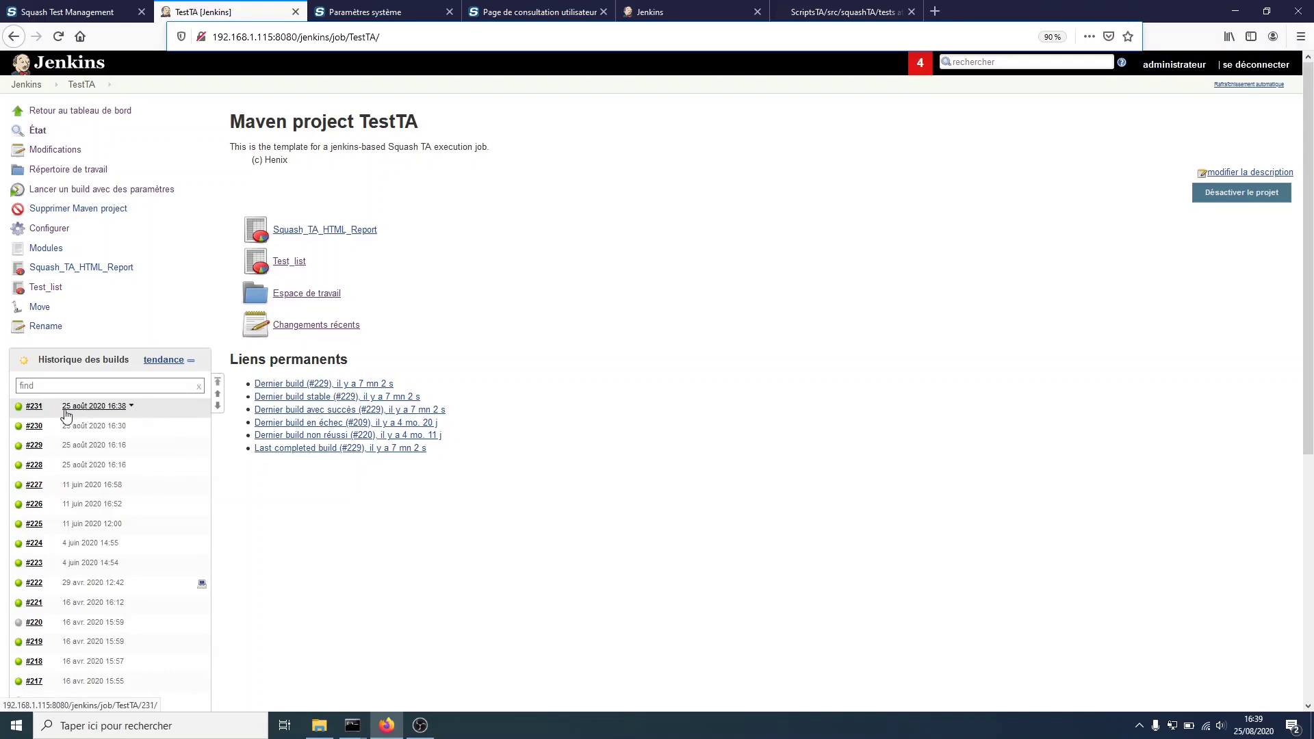
pyautogui.click(68, 12)
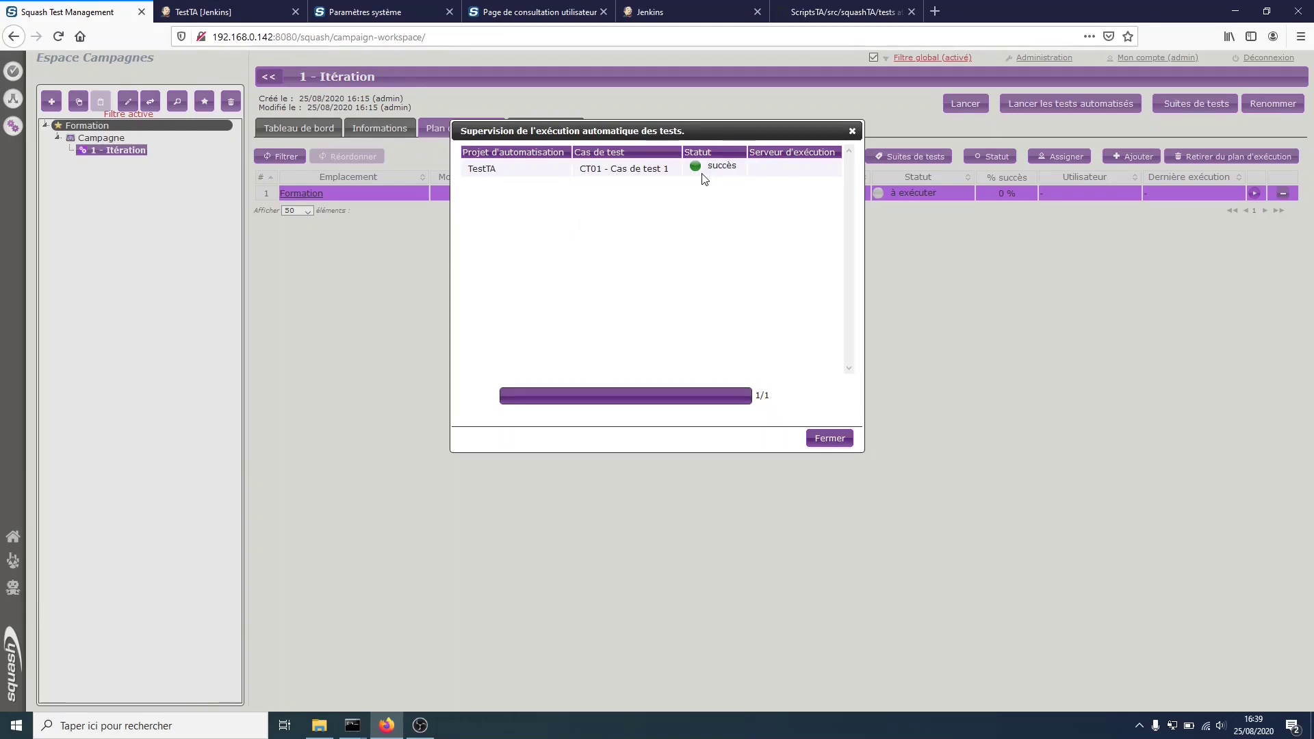
# - Close the supervision window and open CT01's latest execution from 25/08/2020 16:56
pyautogui.click(829, 445)
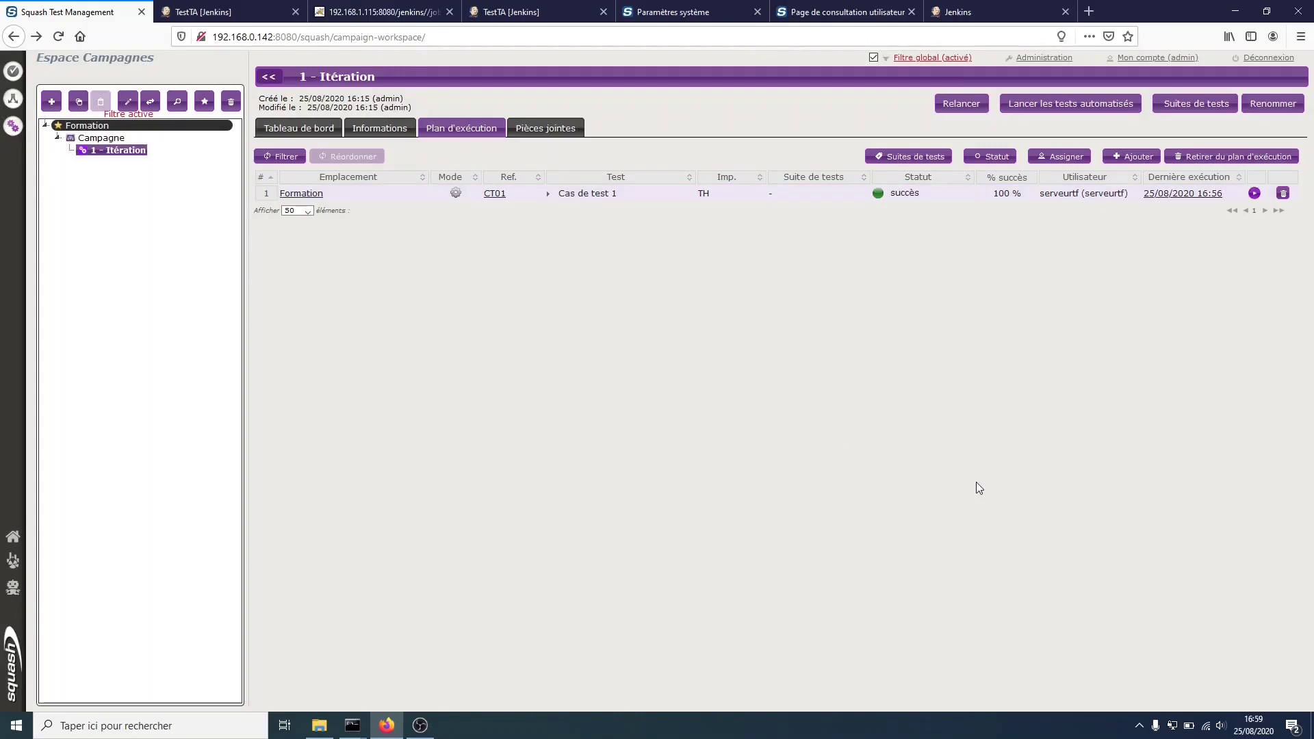
pyautogui.click(1189, 194)
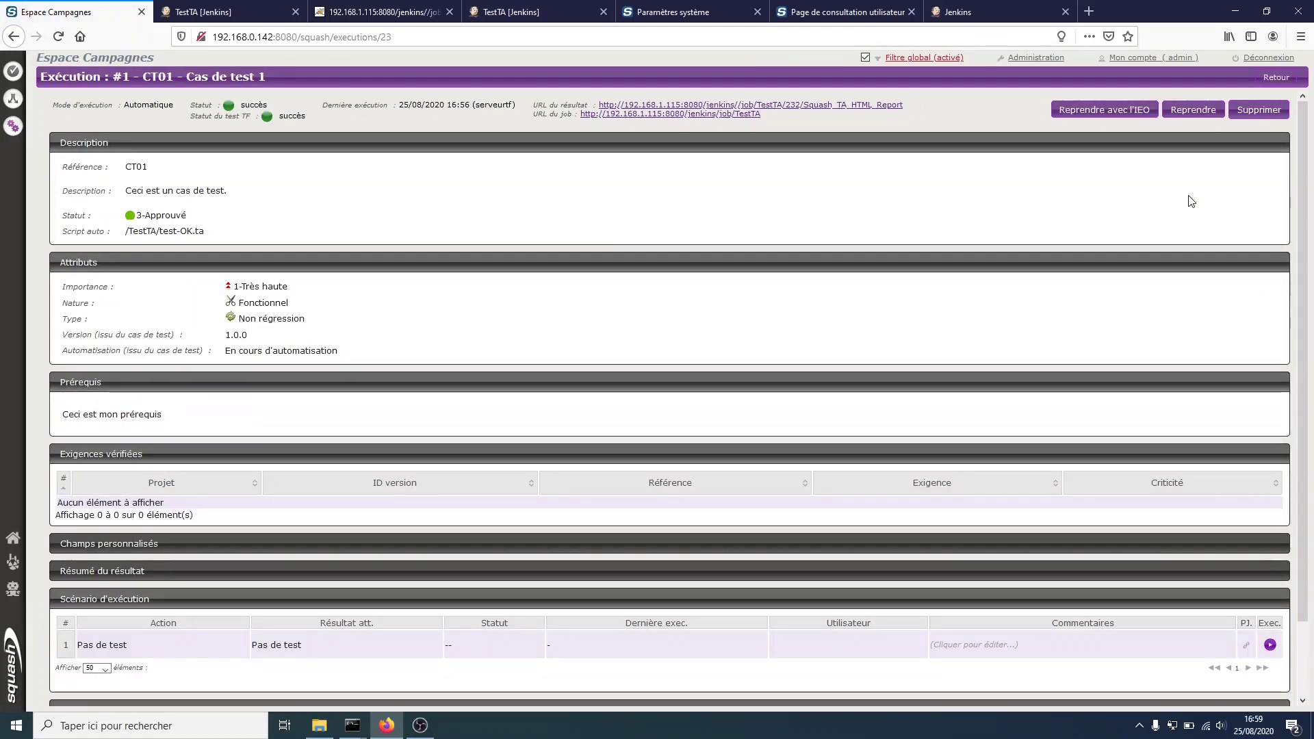
# - Review the test-OK.ta HTML report (Success, 100%) and the Jenkins TestTA job, then return to execution #1
pyautogui.click(842, 105)
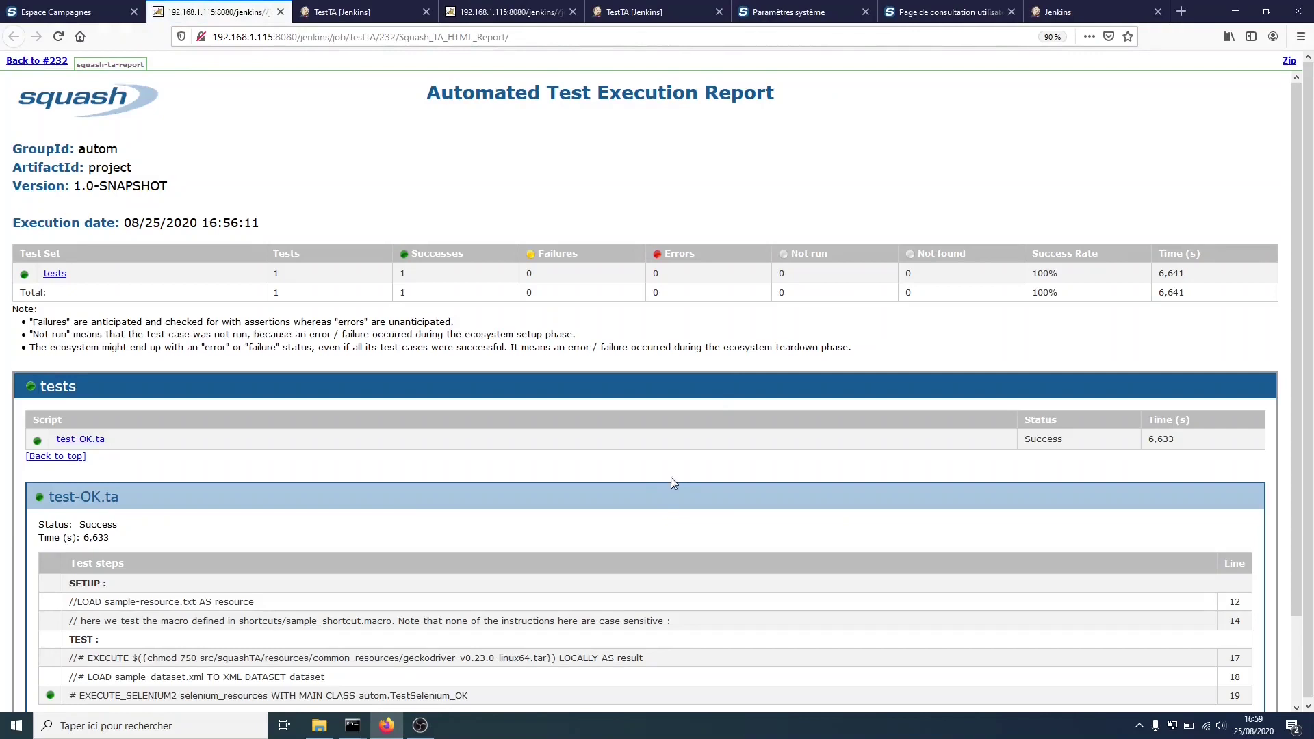
pyautogui.scroll(-3, 670, 491)
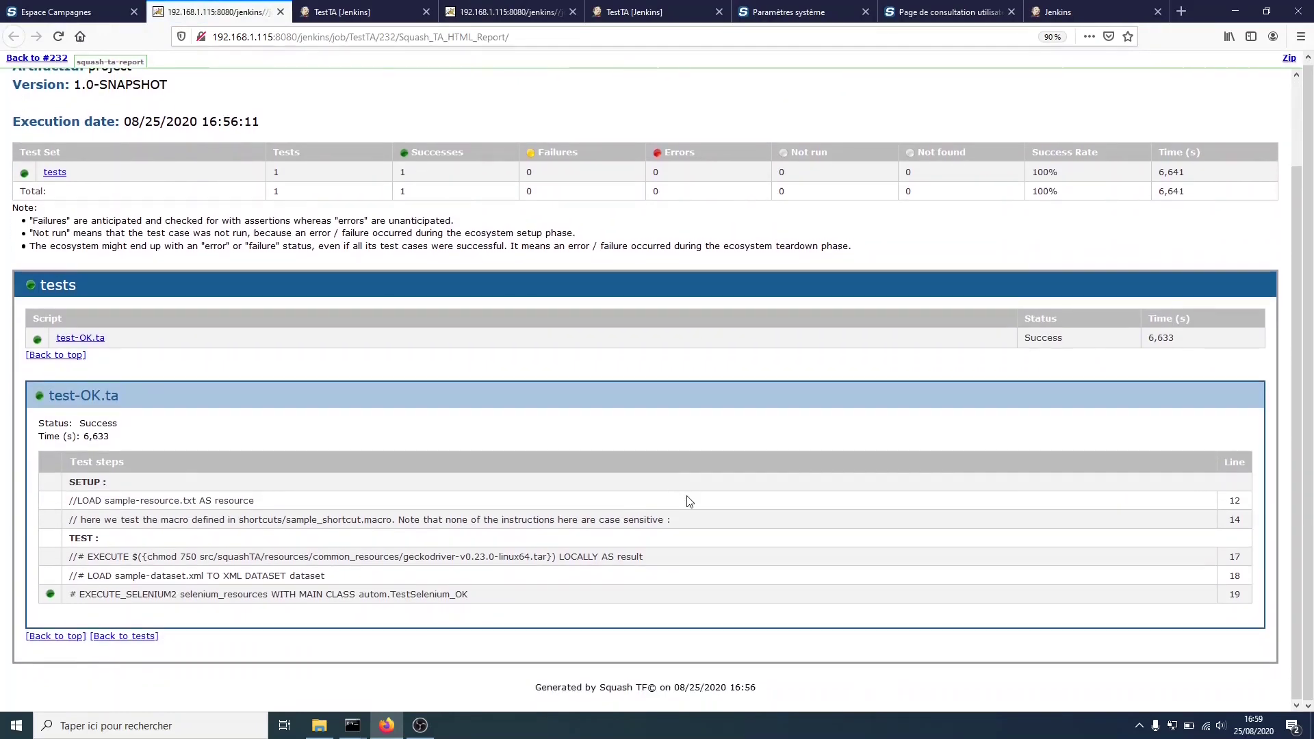
pyautogui.click(62, 11)
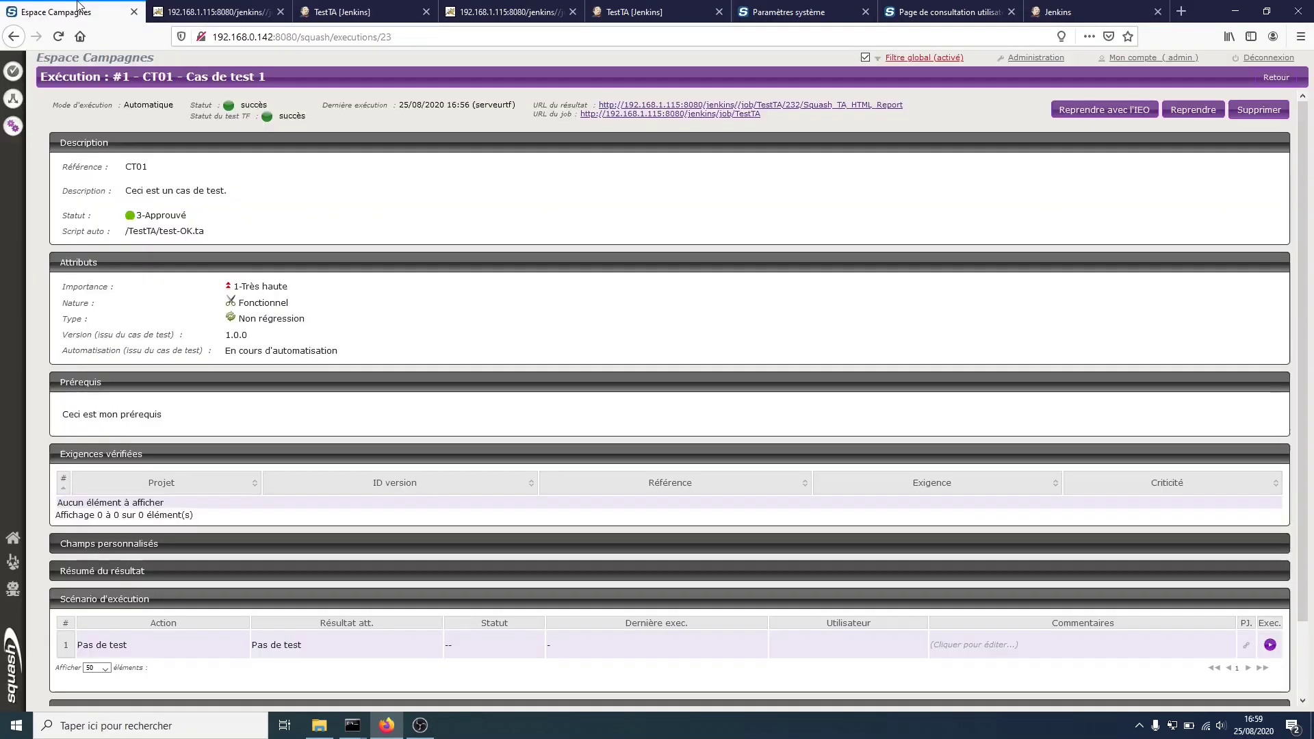
pyautogui.click(609, 115)
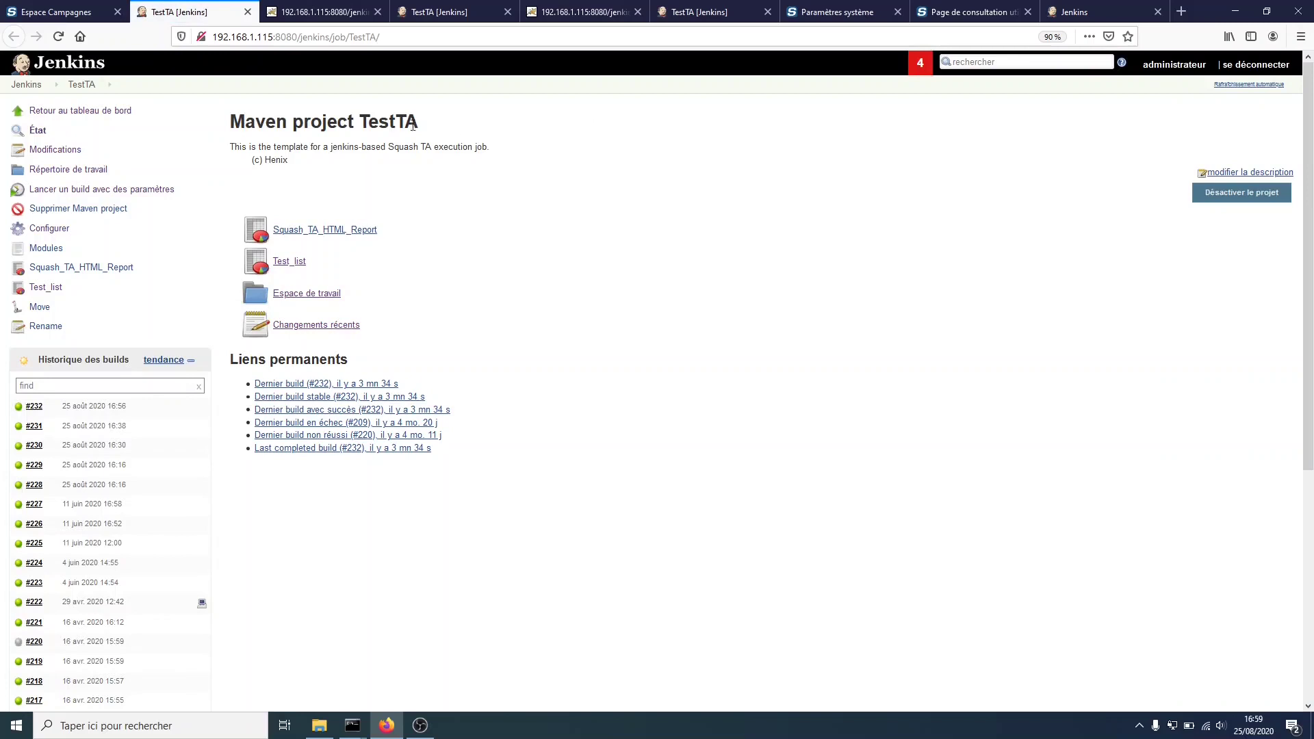
pyautogui.click(89, 12)
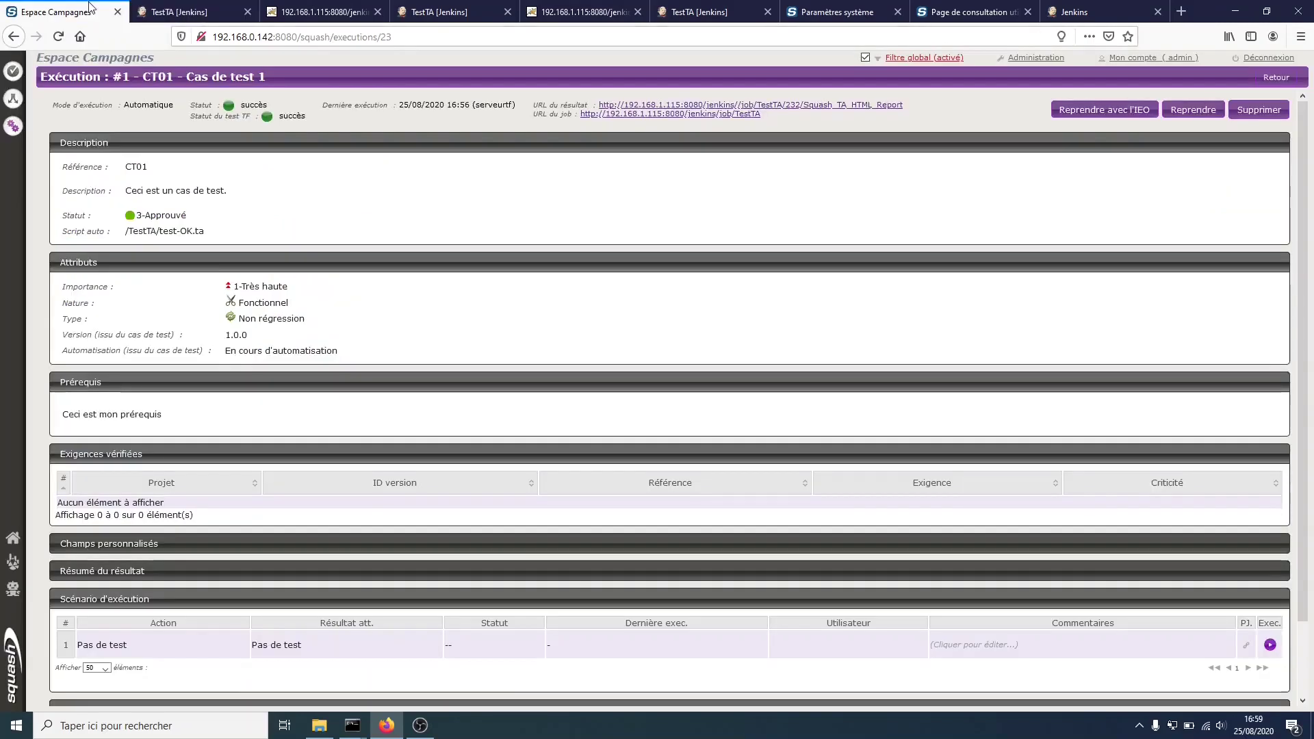